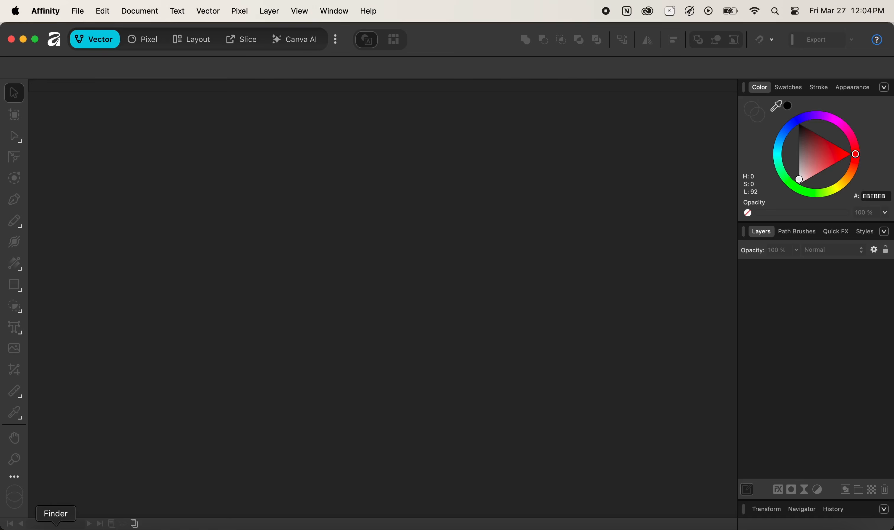
- Open Image1.png from the Image 1 folder in Finder as a new Affinity document
{"action": "left_click", "coordinate": [57, 527]}
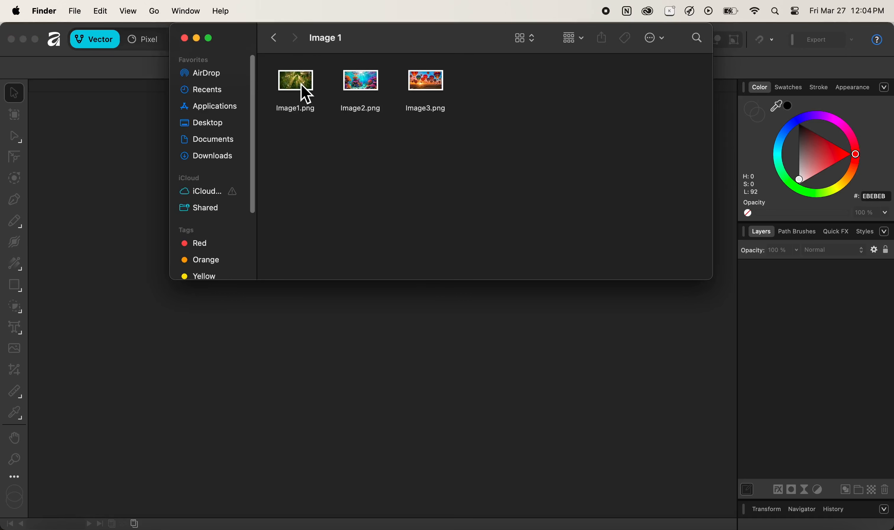
{"action": "left_click", "coordinate": [305, 94]}
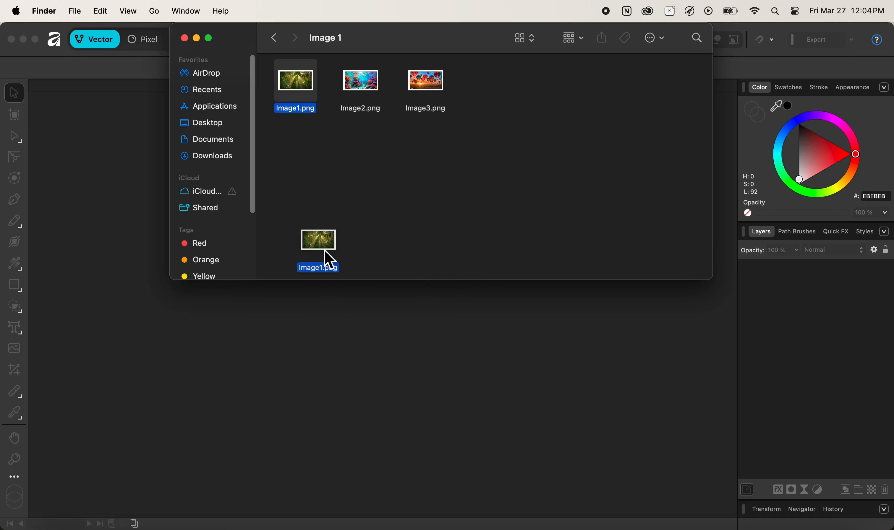
{"action": "left_click_drag", "start_coordinate": [328, 259], "coordinate": [324, 329]}
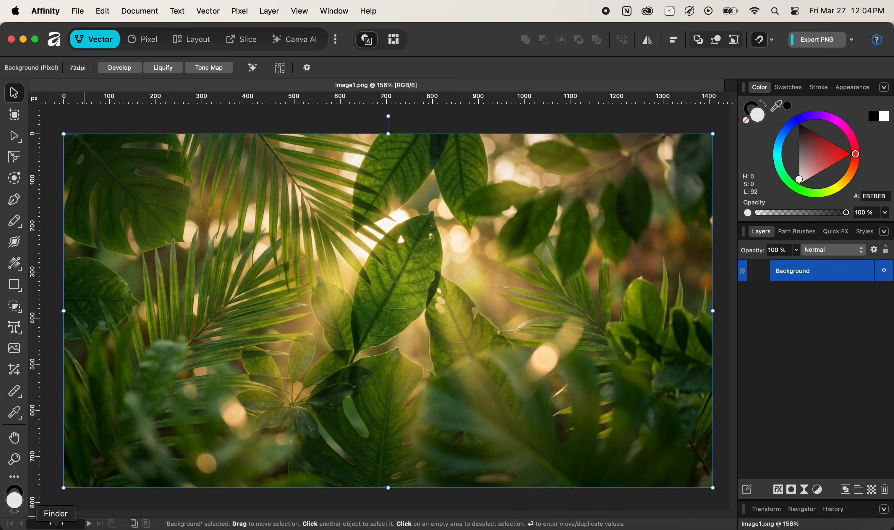
- Place Image2.png and Image3.png from the Finder folder into the document as separate layers
{"action": "left_click", "coordinate": [56, 527]}
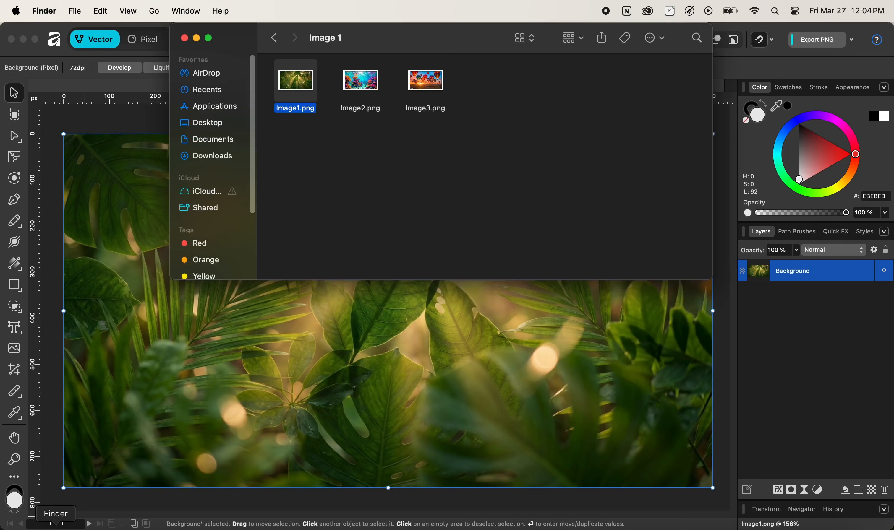
{"action": "left_click", "coordinate": [360, 83]}
{"action": "left_click_drag", "start_coordinate": [361, 82], "coordinate": [344, 326]}
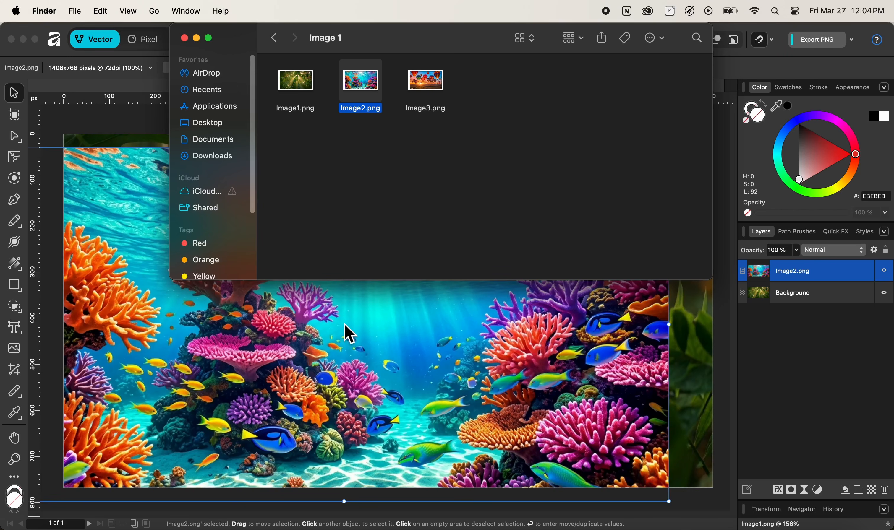
{"action": "left_click", "coordinate": [436, 89]}
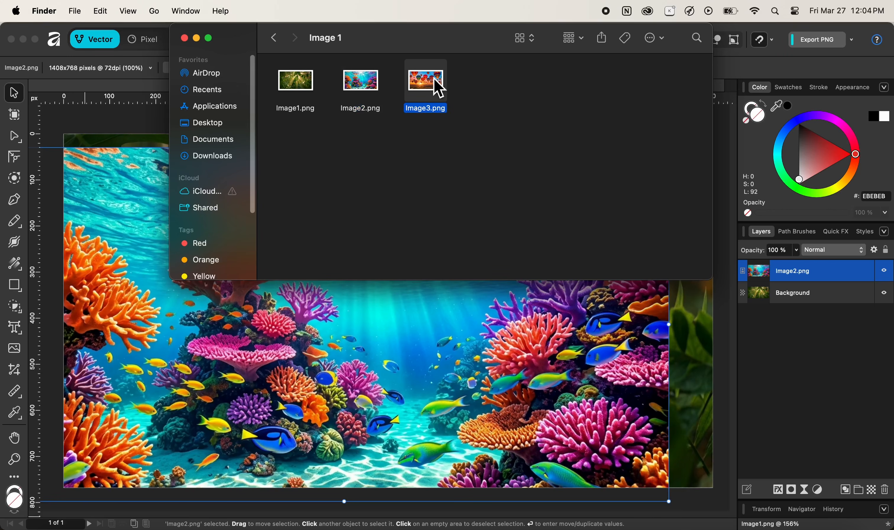
{"action": "left_click_drag", "start_coordinate": [436, 97], "coordinate": [419, 329]}
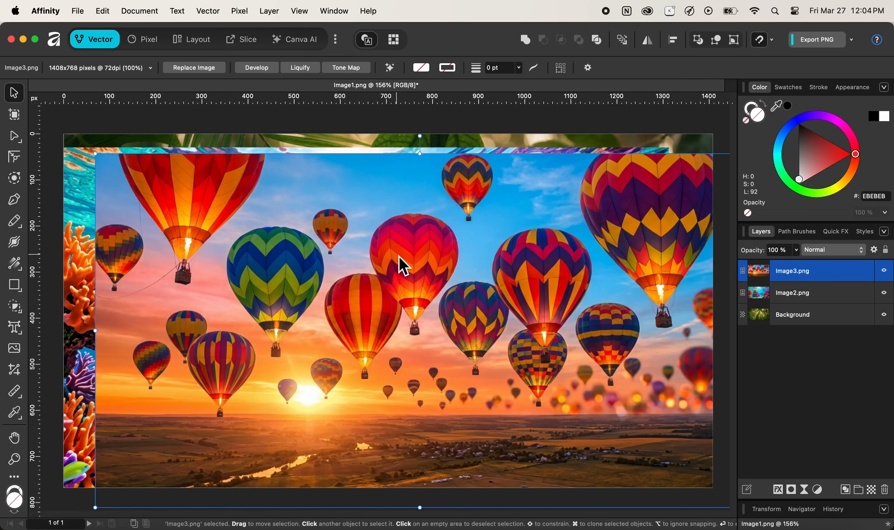
- Hide the Image3.png layer and move Image2.png so it covers the whole canvas exactly
{"action": "left_click", "coordinate": [885, 275]}
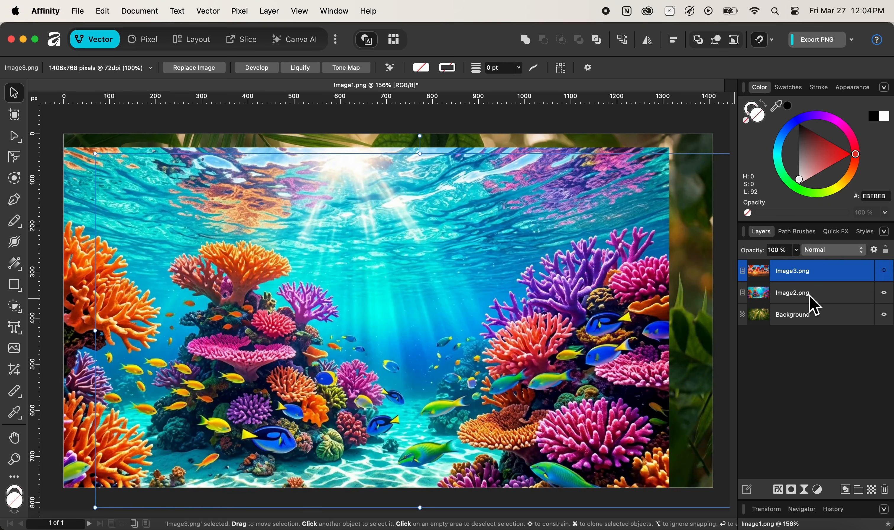
{"action": "left_click", "coordinate": [814, 305]}
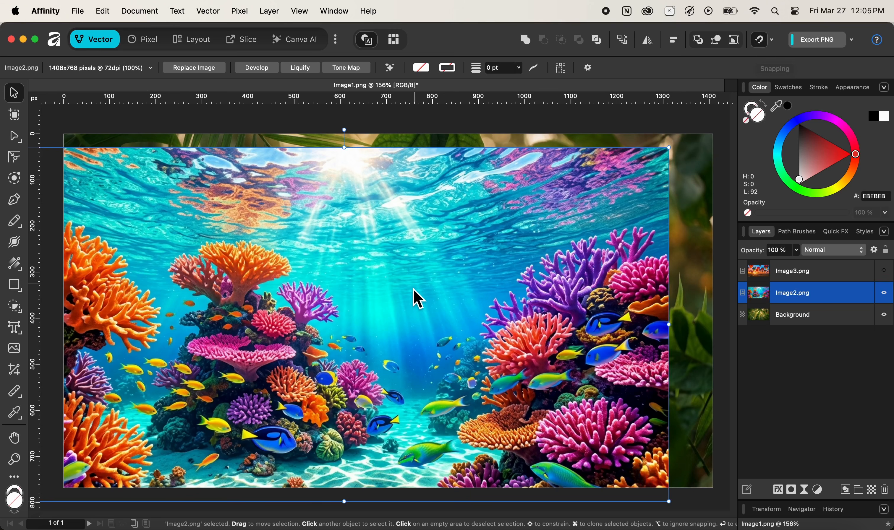
{"action": "left_click_drag", "start_coordinate": [362, 326], "coordinate": [402, 314]}
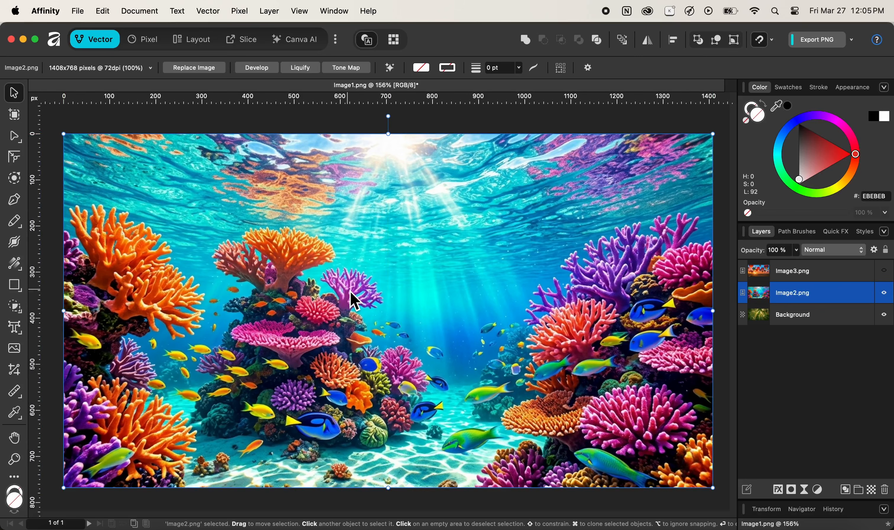
- Show the Image3.png layer again and move it so it covers the whole canvas exactly
{"action": "left_click", "coordinate": [819, 276]}
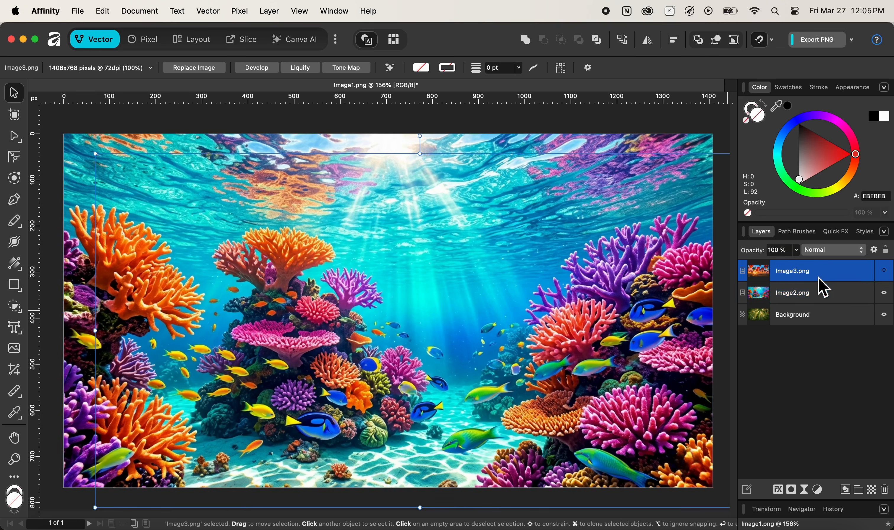
{"action": "left_click", "coordinate": [885, 273]}
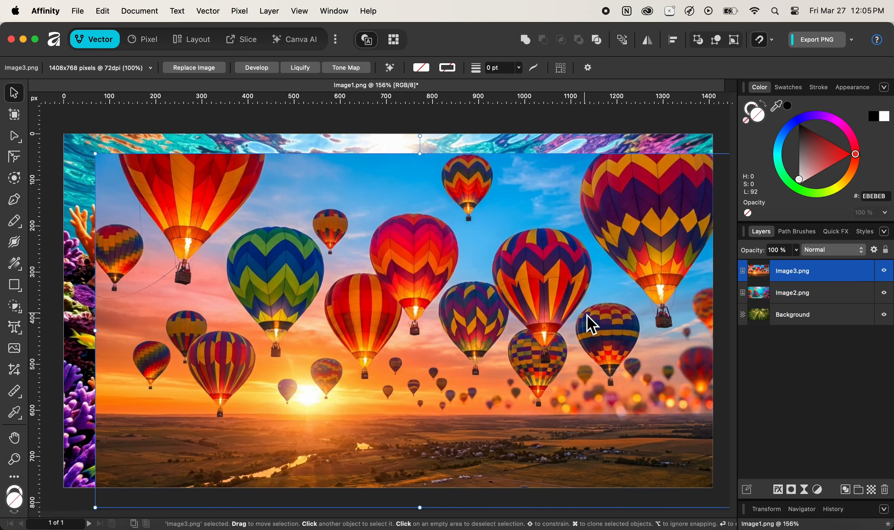
{"action": "left_click_drag", "start_coordinate": [591, 324], "coordinate": [561, 304]}
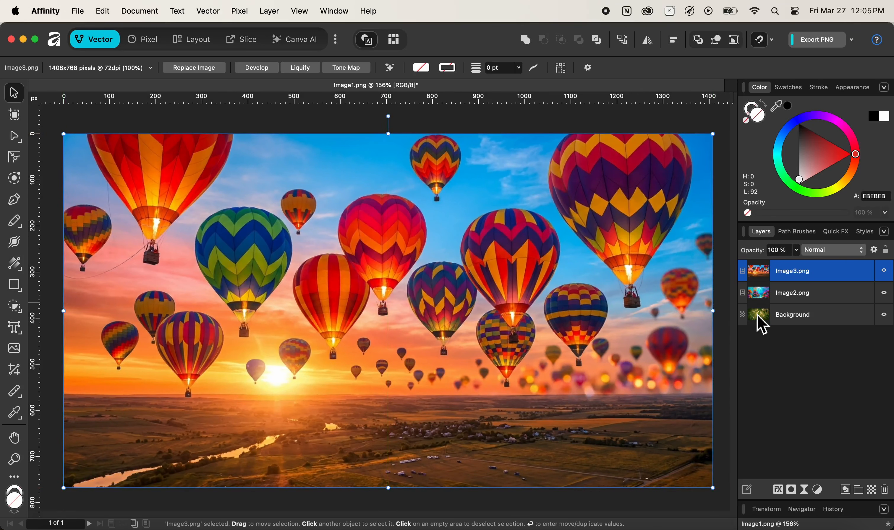
- Rename the Background layer as Image1
{"action": "double_click", "coordinate": [797, 319]}
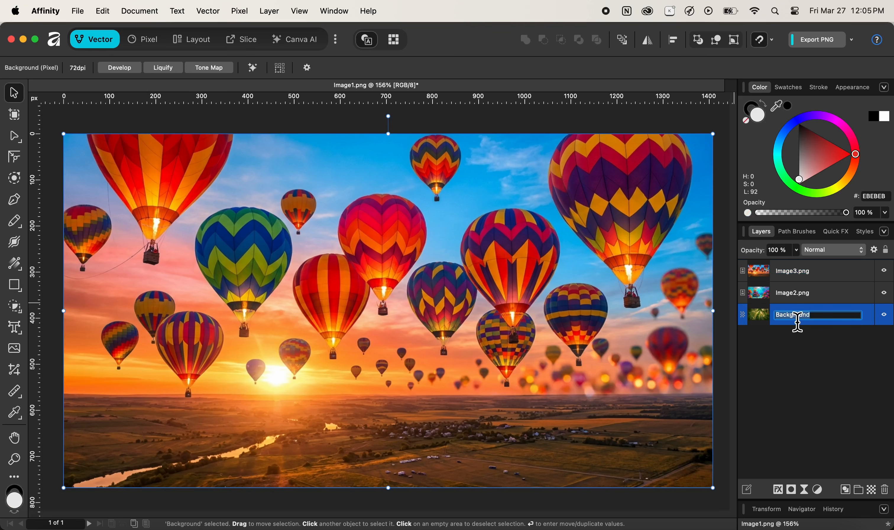
{"action": "type", "text": "Image1"}
{"action": "key", "text": "Return"}
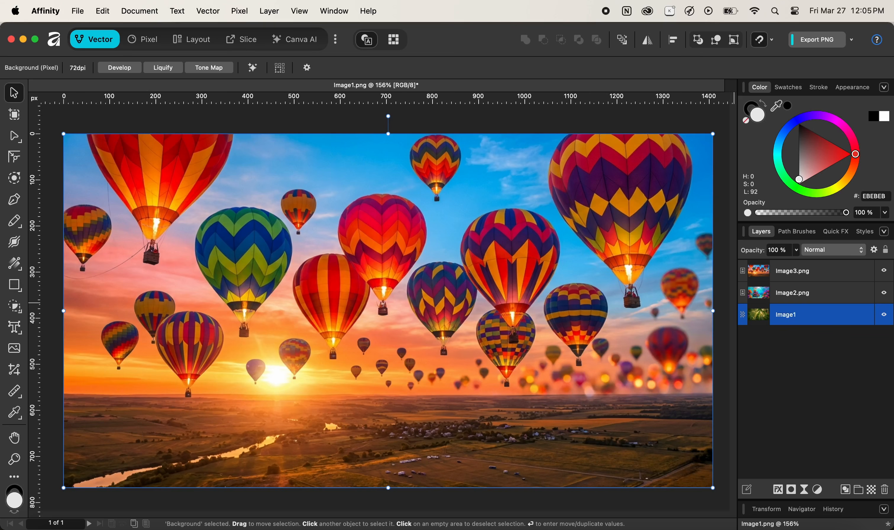
- Rename the coral reef layer as Image2, removing the file extension
{"action": "double_click", "coordinate": [798, 294]}
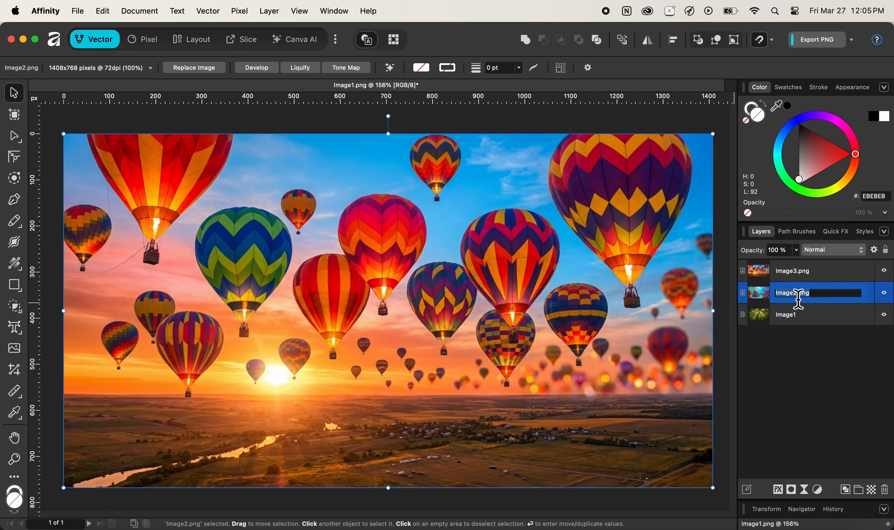
{"action": "left_click", "coordinate": [815, 298]}
{"action": "key", "text": "BackSpace"}
{"action": "key", "text": "BackSpace"}
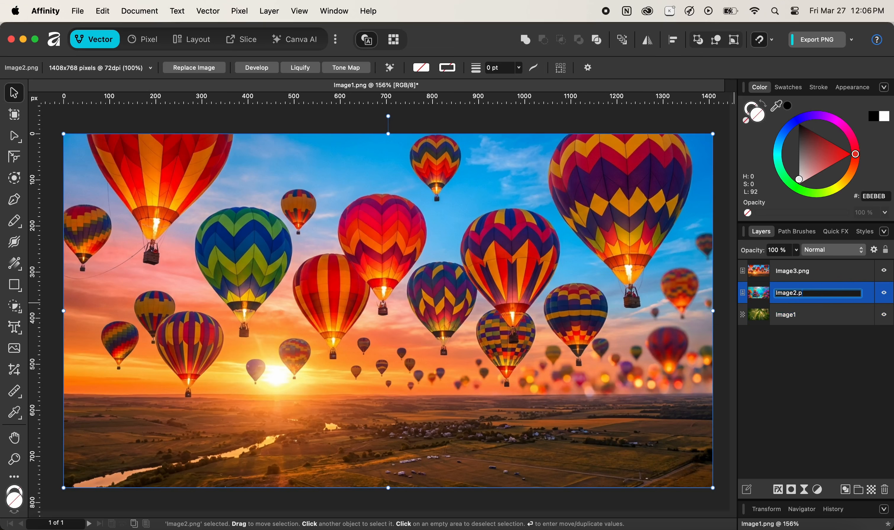
{"action": "key", "text": "BackSpace"}
{"action": "key", "text": "Return"}
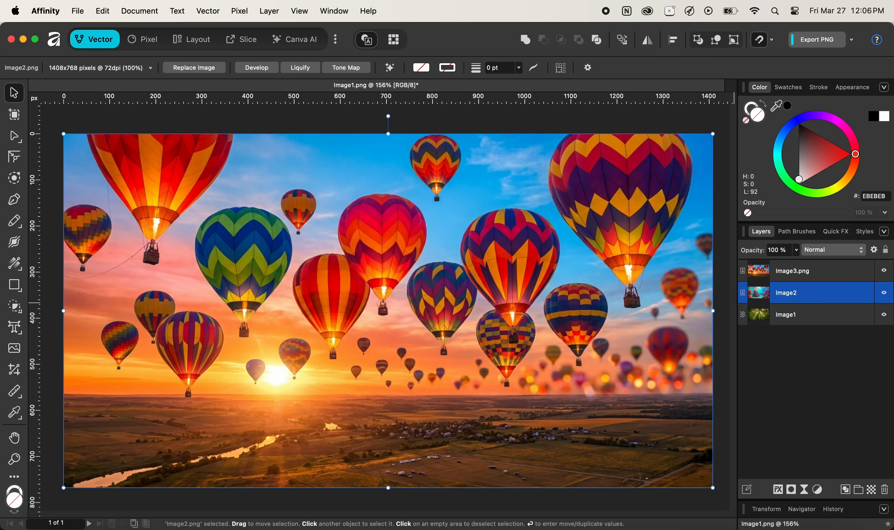
- Rename the hot-air balloon layer as Image3, removing the file extension
{"action": "double_click", "coordinate": [806, 273]}
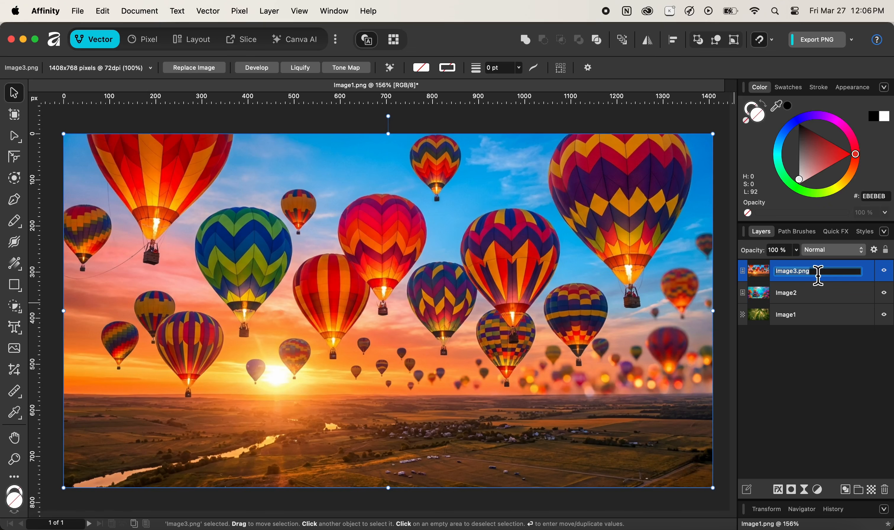
{"action": "left_click", "coordinate": [818, 276]}
{"action": "key", "text": "BackSpace"}
{"action": "key", "text": "BackSpace"}
{"action": "key", "text": "BackSpace"}
{"action": "key", "text": "Return"}
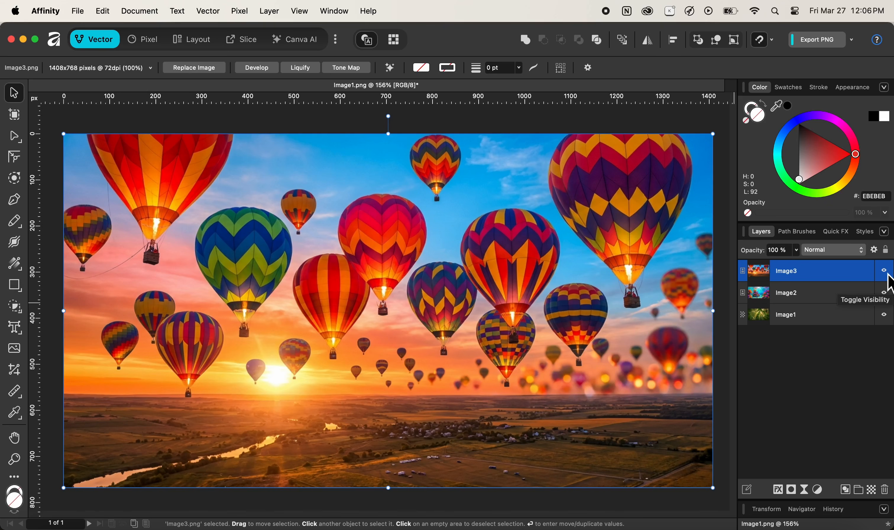
- Hide the Image3 and Image2 layers and draw a square about 450 px wide over the leaf image
{"action": "left_click", "coordinate": [885, 272]}
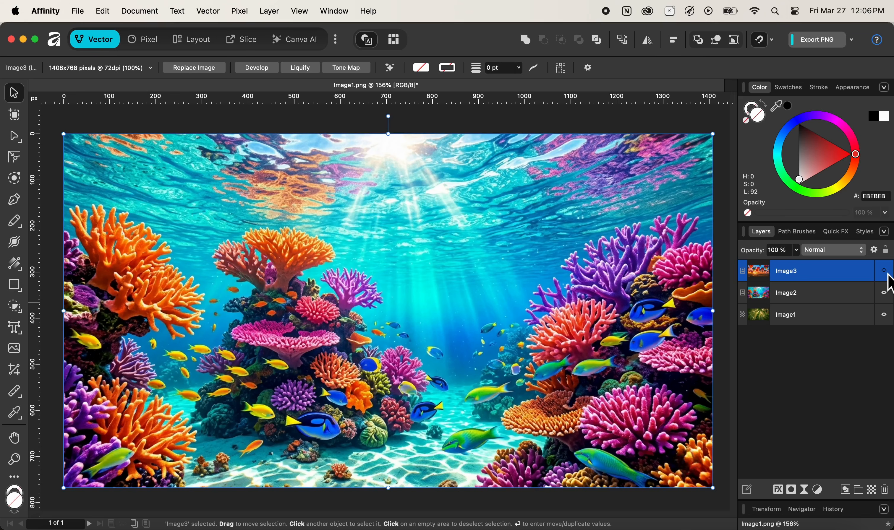
{"action": "left_click", "coordinate": [885, 294]}
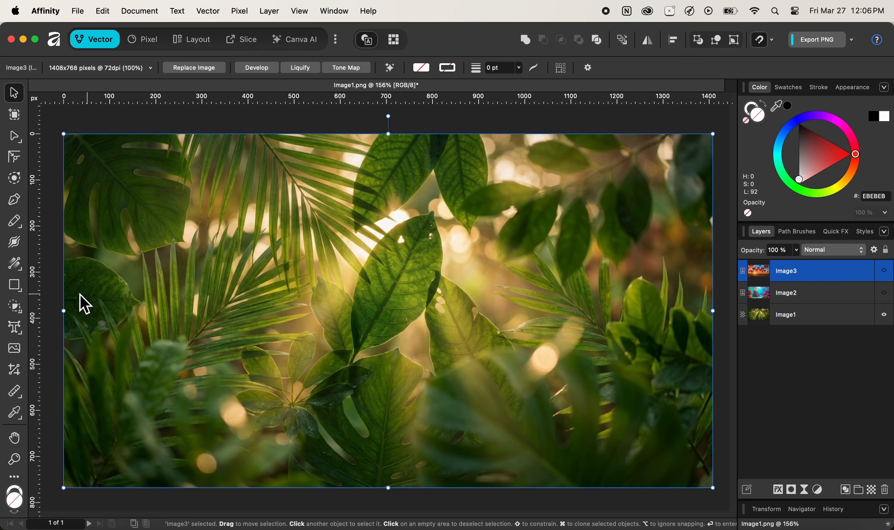
{"action": "left_click", "coordinate": [20, 288]}
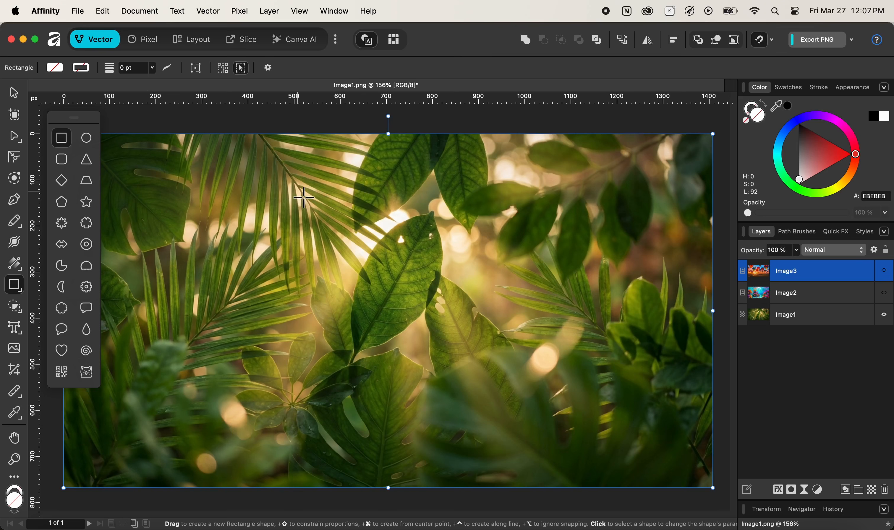
{"action": "left_click_drag", "start_coordinate": [298, 192], "coordinate": [534, 383]}
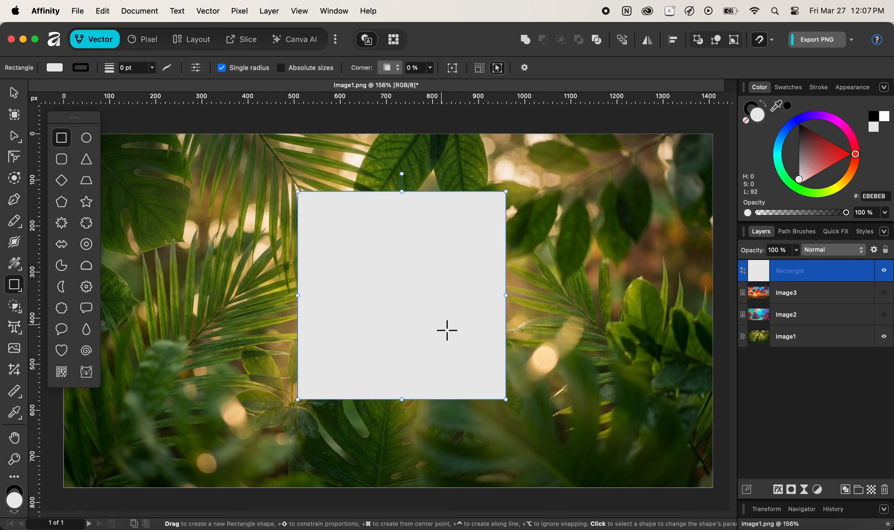
- Centre the square on the canvas and enlarge it proportionally from its centre to about 560 px wide
{"action": "key", "text": "v"}
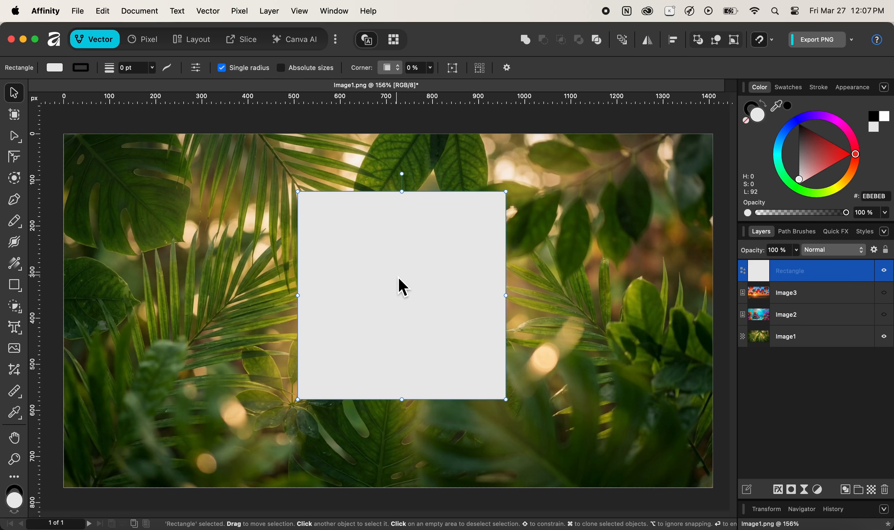
{"action": "left_click_drag", "start_coordinate": [398, 278], "coordinate": [386, 292]}
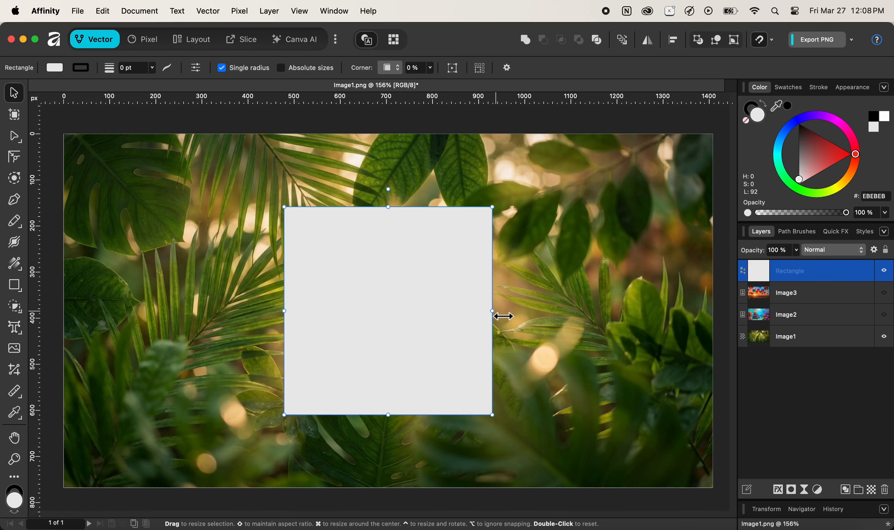
{"action": "left_click_drag", "start_coordinate": [502, 317], "coordinate": [529, 317]}
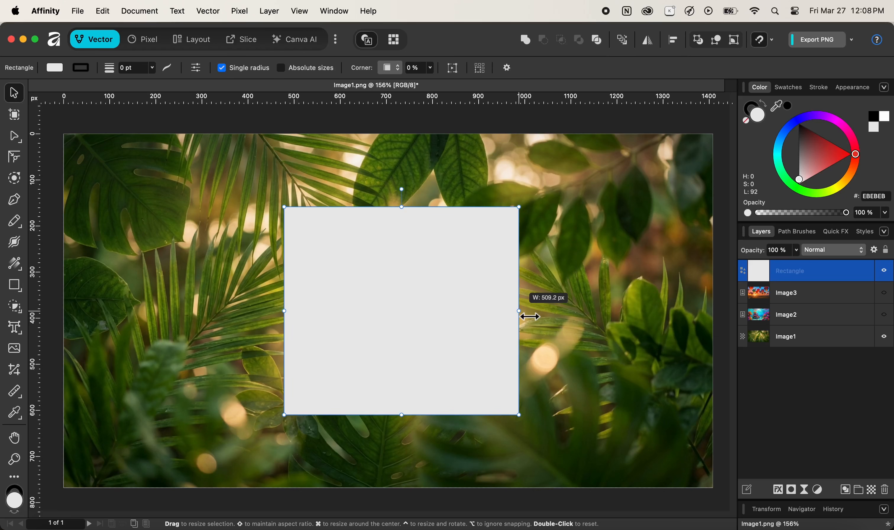
{"action": "key", "text": "super"}
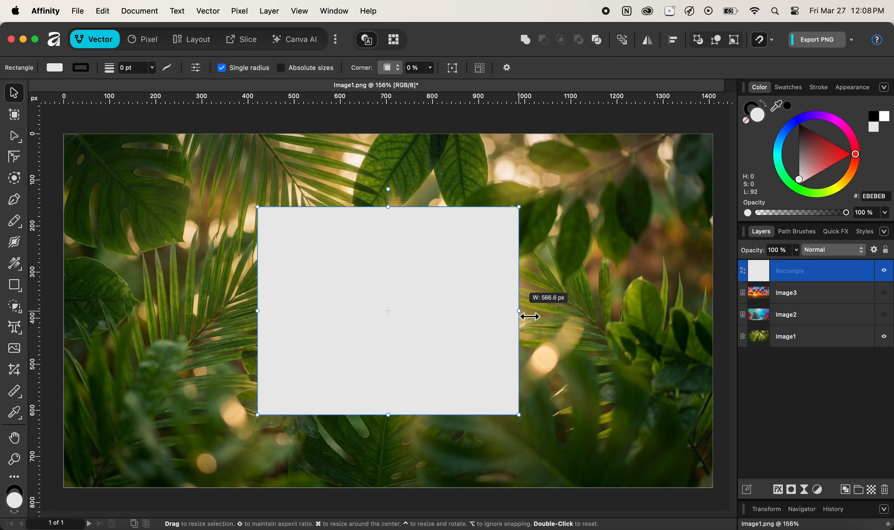
{"action": "key", "text": "shift"}
{"action": "mouse_move", "coordinate": [530, 317]}
{"action": "left_mouse_down"}
{"action": "mouse_move", "coordinate": [551, 316]}
{"action": "mouse_move", "coordinate": [529, 316]}
{"action": "left_mouse_up"}
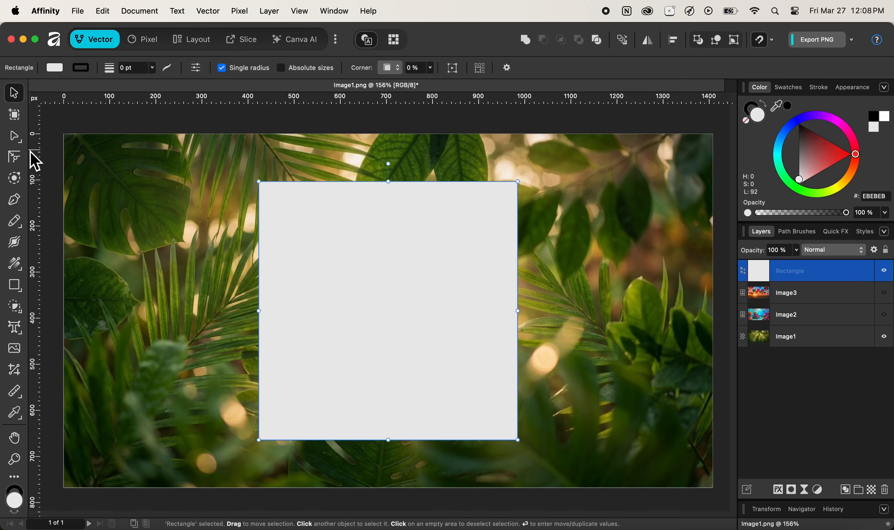
- Round all four corners of the square together to a radius of about 101 px with the Corner tool
{"action": "left_click", "coordinate": [18, 160]}
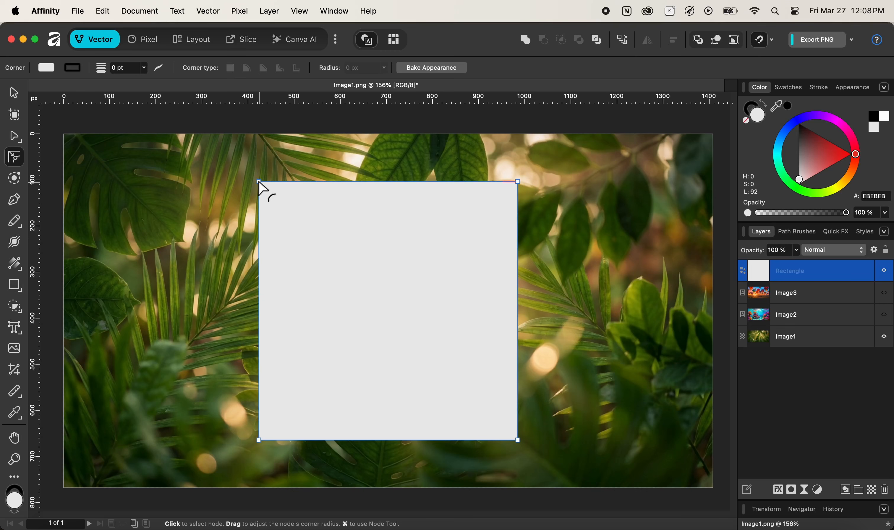
{"action": "left_click", "coordinate": [258, 182]}
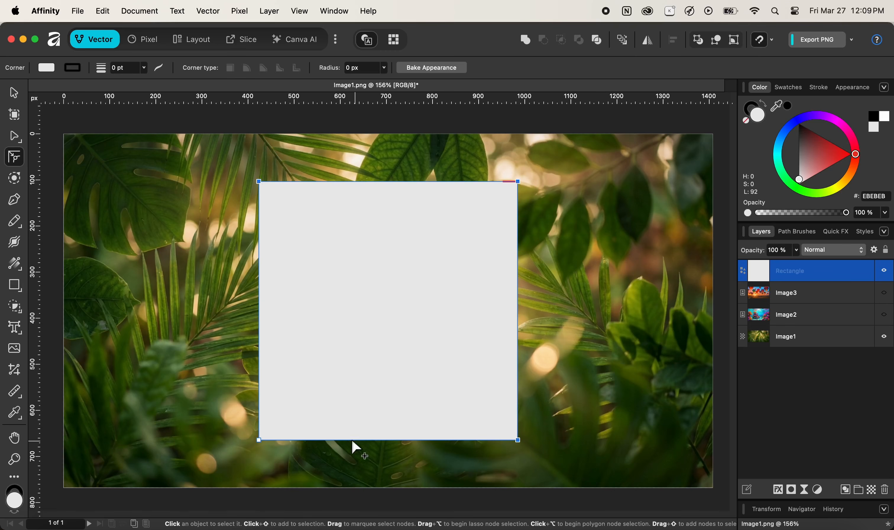
{"action": "left_click", "coordinate": [259, 440]}
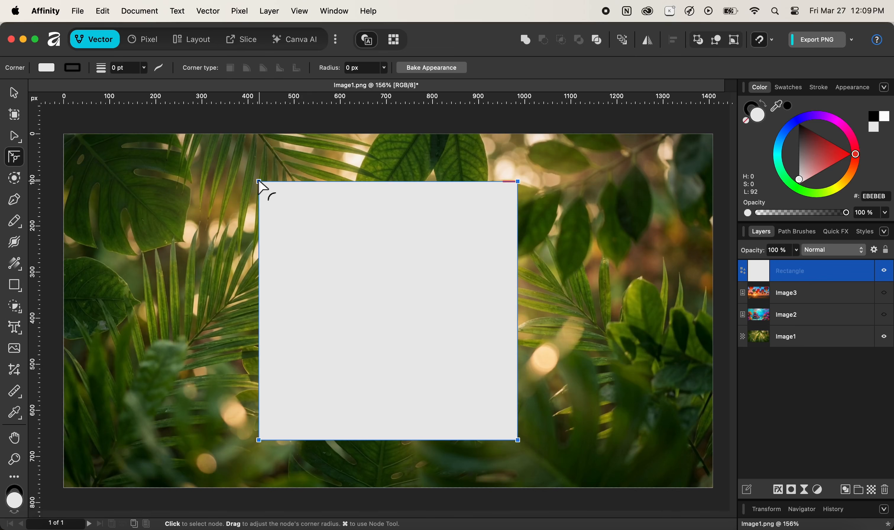
{"action": "left_click_drag", "start_coordinate": [259, 181], "coordinate": [290, 244]}
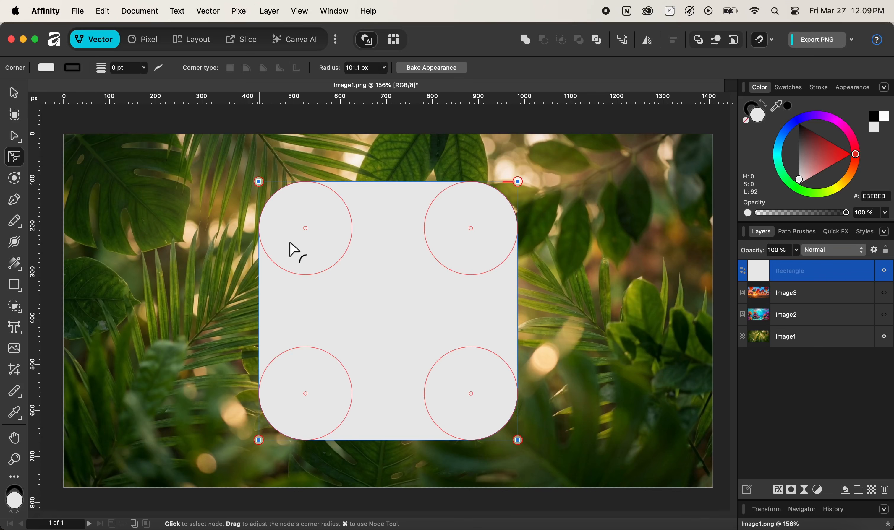
{"action": "key", "text": "a"}
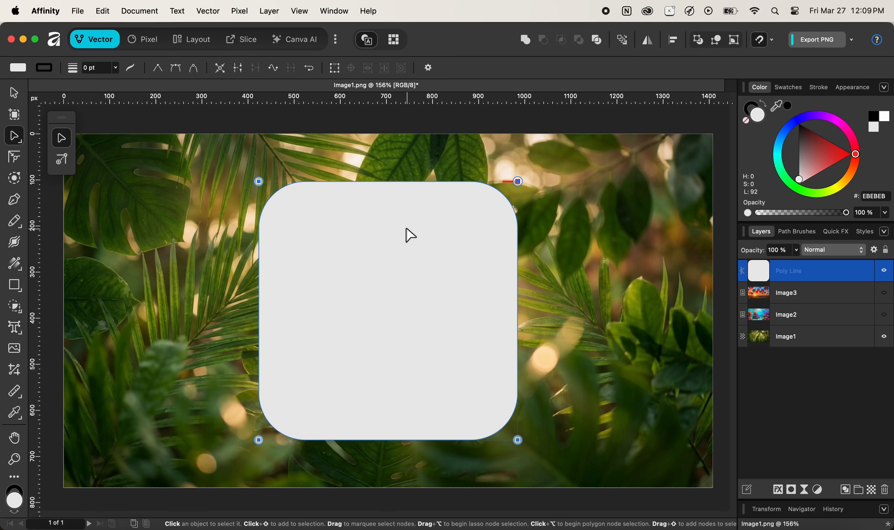
{"action": "key", "text": "v"}
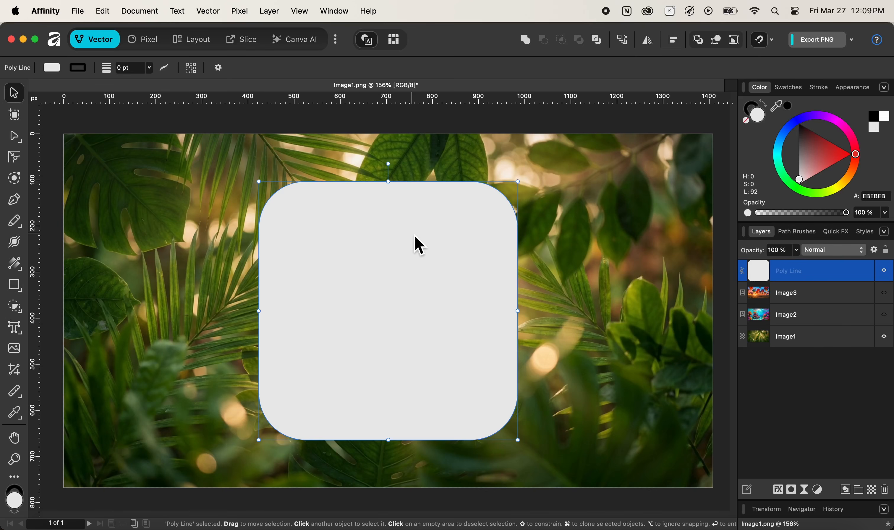
- Set the rounded square's fill colour to hex 888888
{"action": "left_click", "coordinate": [873, 197]}
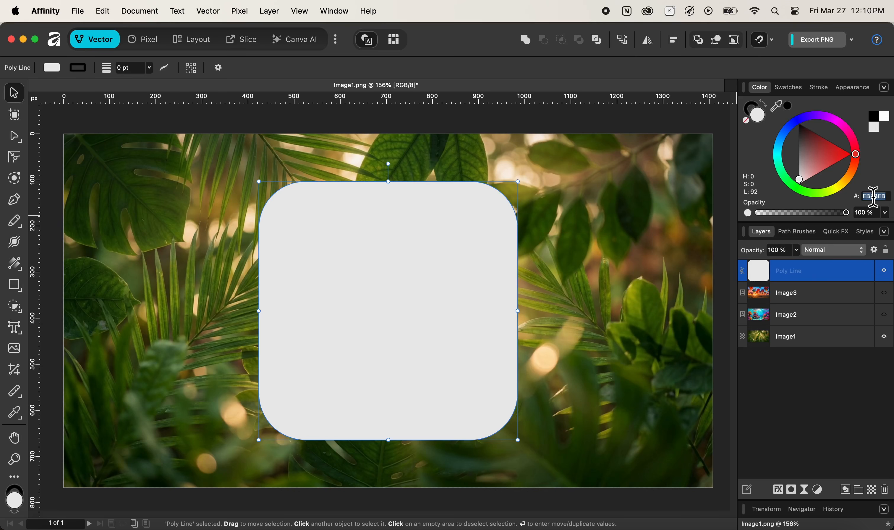
{"action": "type", "text": "888888"}
{"action": "key", "text": "Return"}
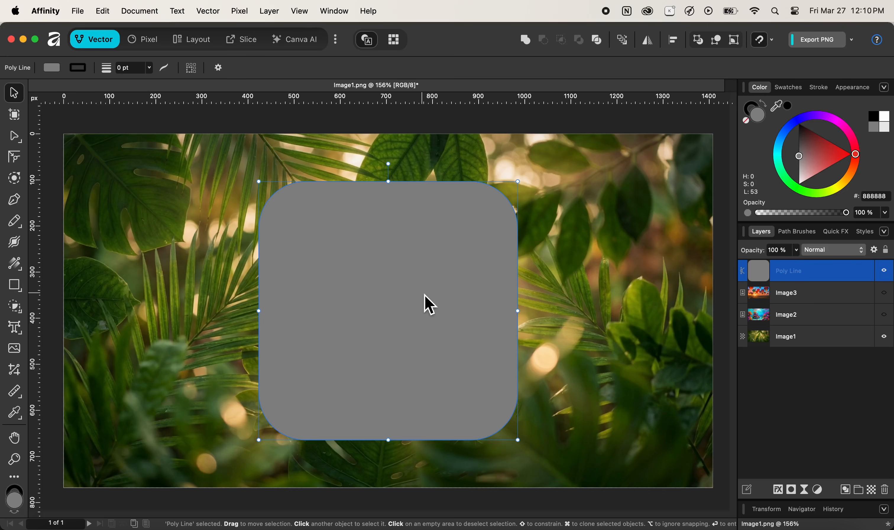
- Rename the rounded square's layer as Glassmorphism Shape
{"action": "double_click", "coordinate": [793, 275]}
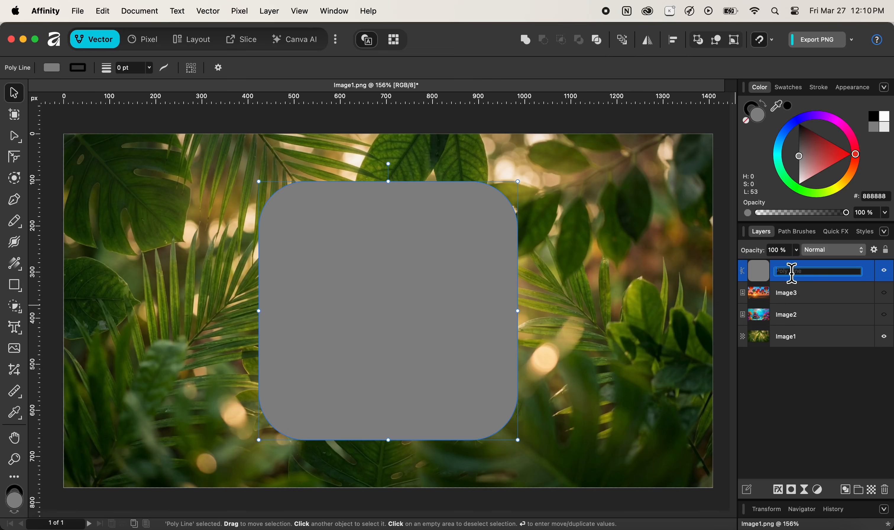
{"action": "type", "text": "Glassmorphism Shape"}
{"action": "key", "text": "Return"}
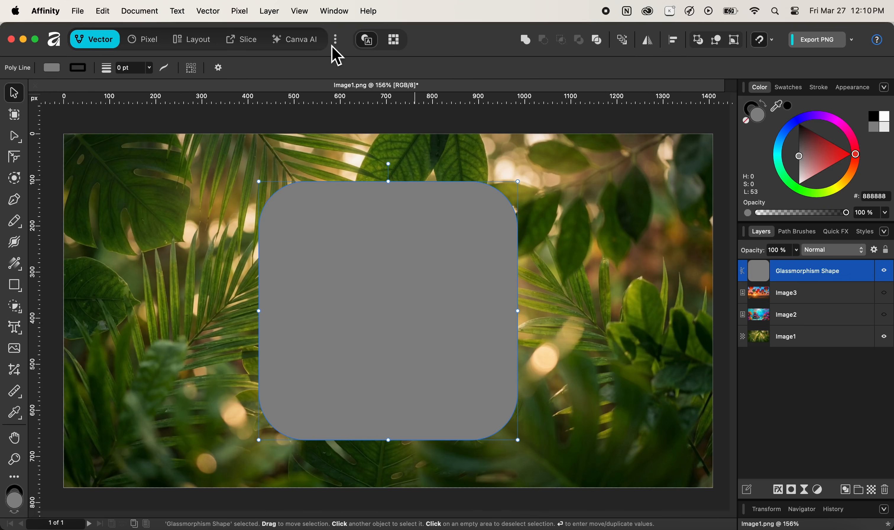
- Put the Glassmorphism Shape into a Live Tone Blend Group with Low Pass at 12 % and the Images content type
{"action": "left_click", "coordinate": [242, 11]}
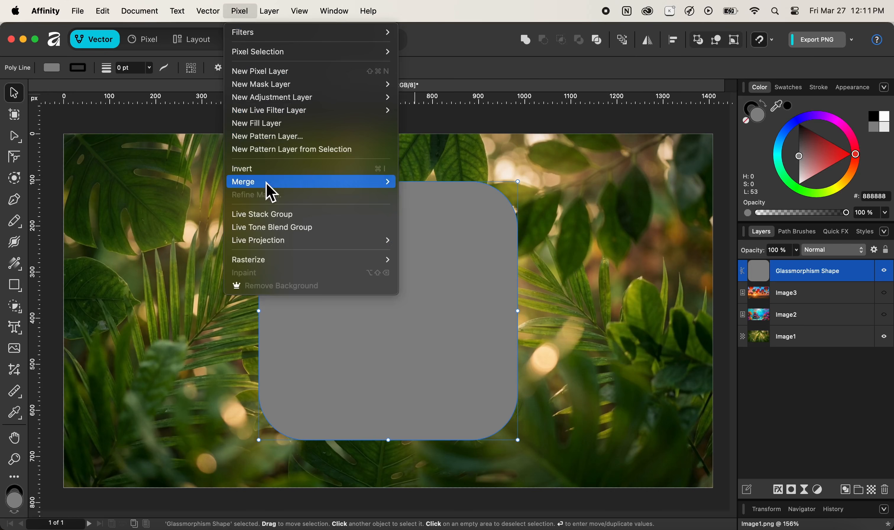
{"action": "left_click", "coordinate": [271, 229]}
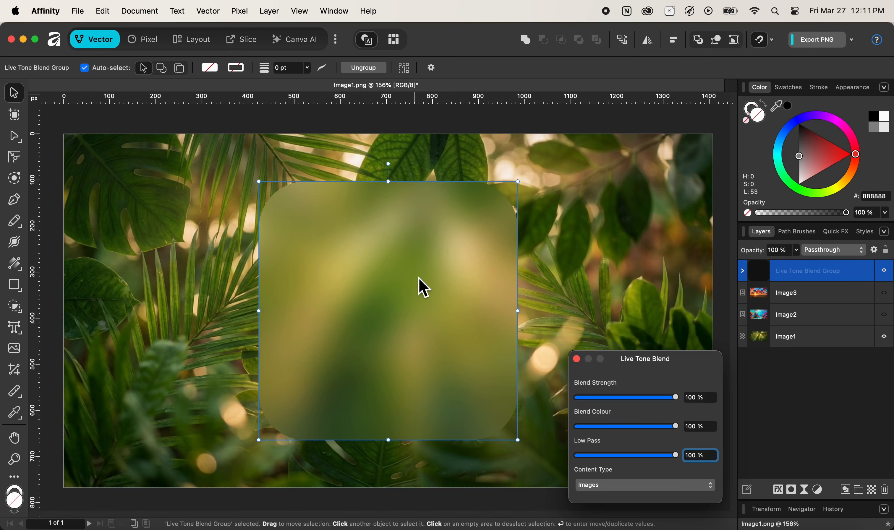
{"action": "key", "text": "super+equal"}
{"action": "key", "text": "super+equal"}
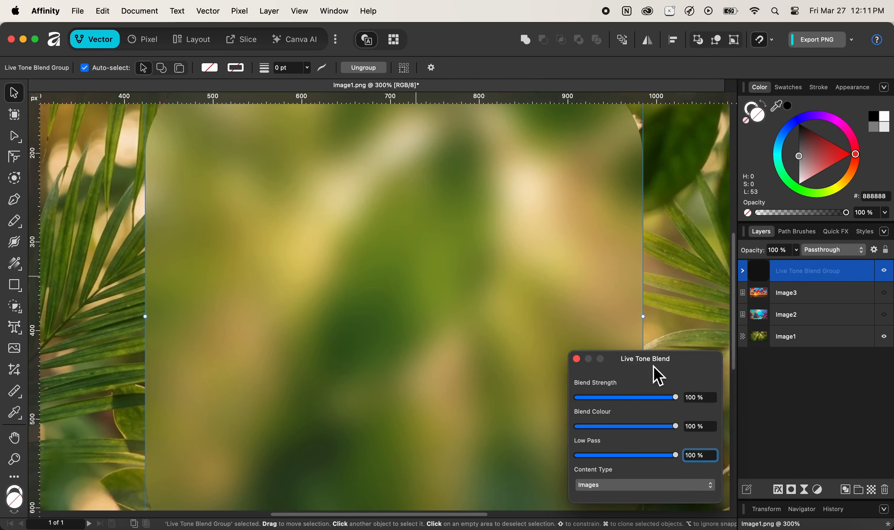
{"action": "left_click_drag", "start_coordinate": [651, 366], "coordinate": [742, 88]}
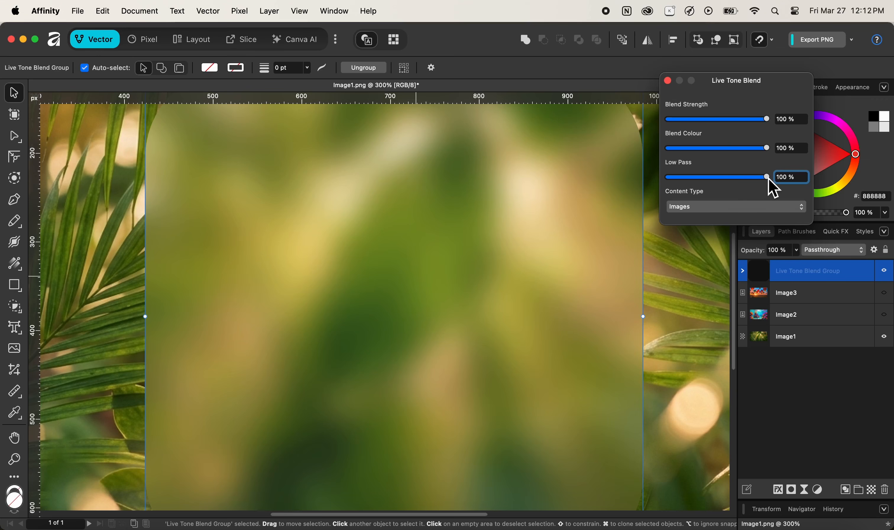
{"action": "left_click_drag", "start_coordinate": [768, 178], "coordinate": [729, 184]}
{"action": "left_click_drag", "start_coordinate": [704, 194], "coordinate": [674, 186]}
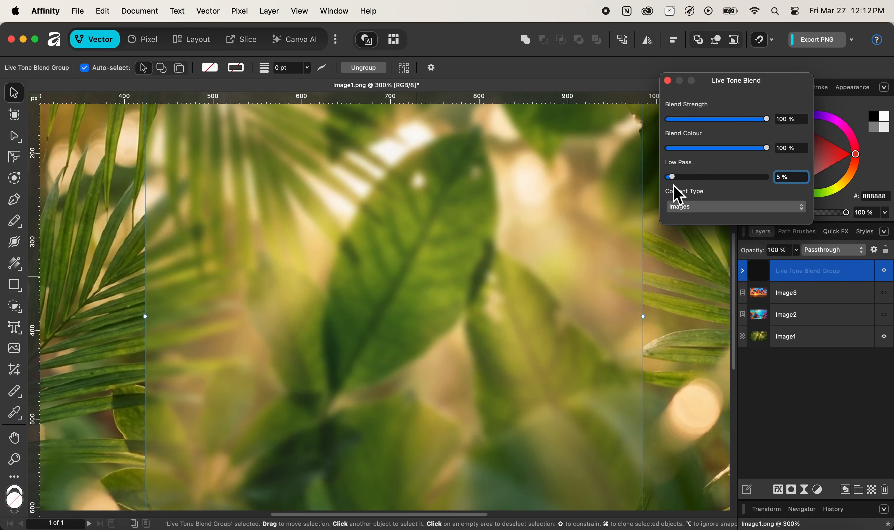
{"action": "left_click_drag", "start_coordinate": [675, 185], "coordinate": [682, 181]}
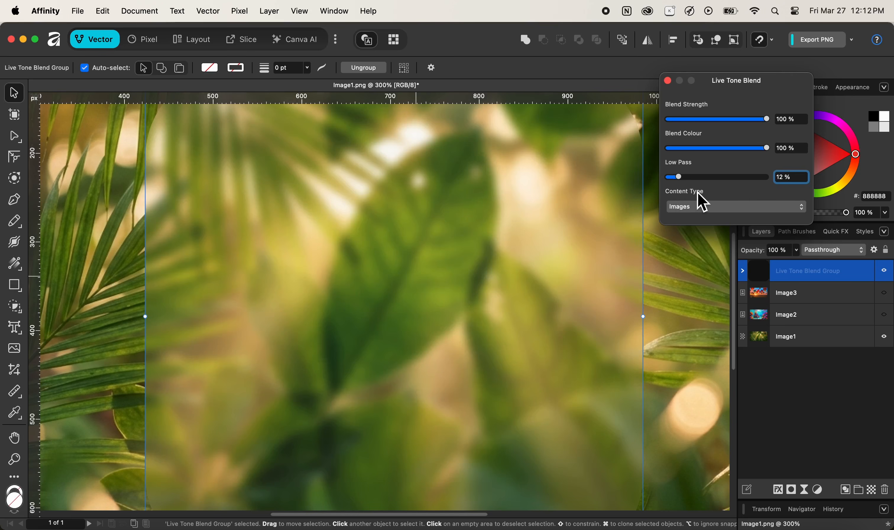
{"action": "left_click", "coordinate": [698, 211]}
{"action": "left_click", "coordinate": [698, 209]}
{"action": "left_click", "coordinate": [668, 83]}
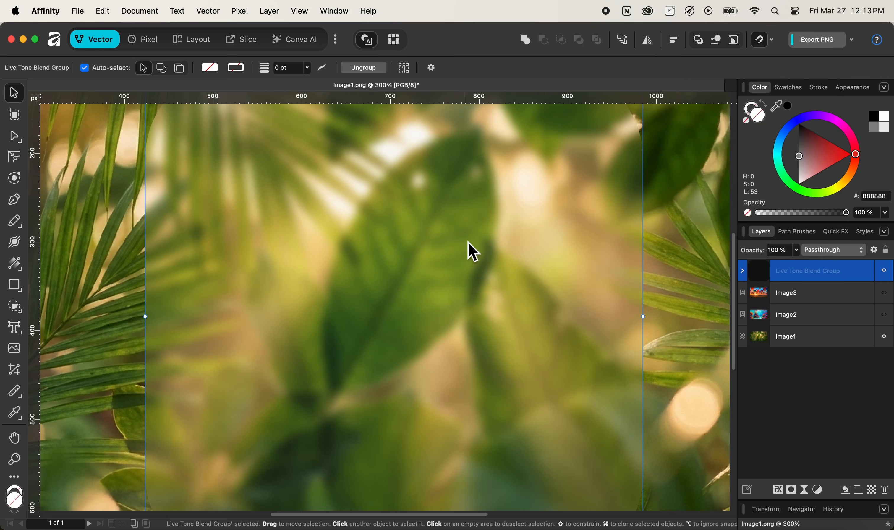
- Duplicate the Live Tone Blend Group and give the upper copy a Low Pass of 5 % and the Shapes content type
{"action": "key", "text": "super+0"}
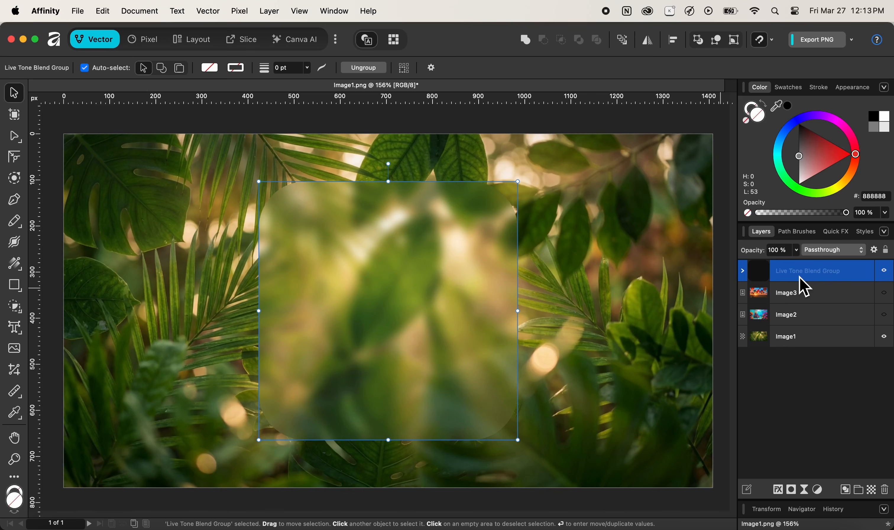
{"action": "key", "text": "super+j"}
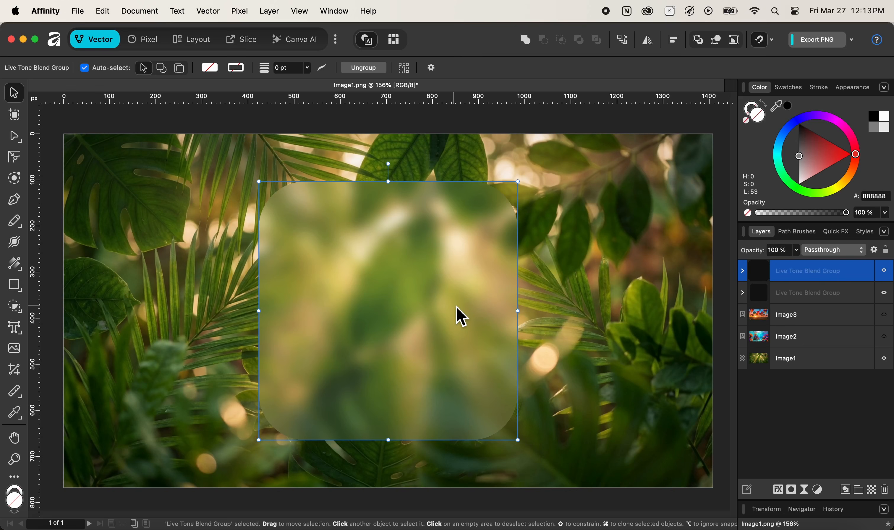
{"action": "left_click", "coordinate": [761, 277]}
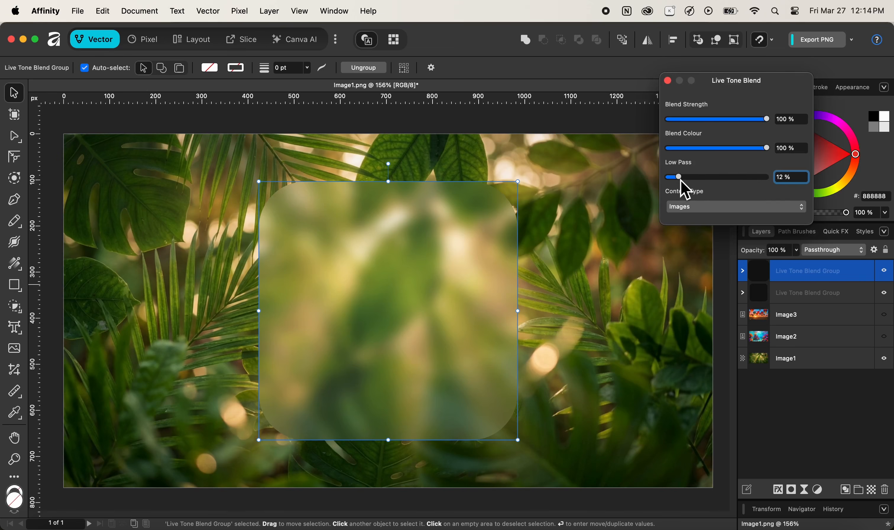
{"action": "left_click_drag", "start_coordinate": [681, 183], "coordinate": [674, 180]}
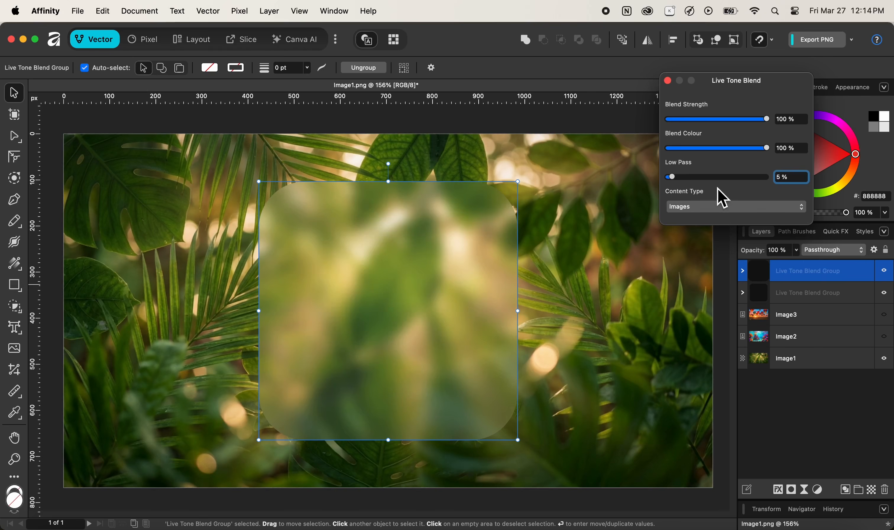
{"action": "left_click", "coordinate": [720, 213]}
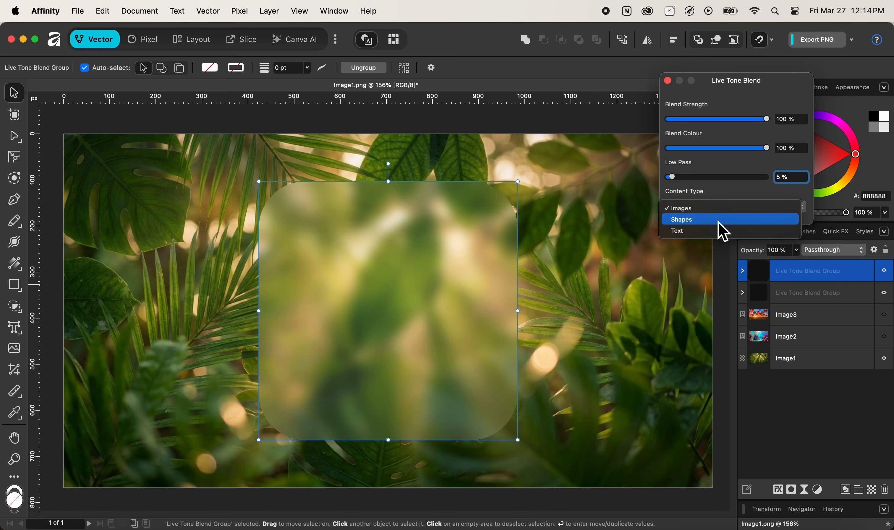
{"action": "left_click", "coordinate": [719, 221]}
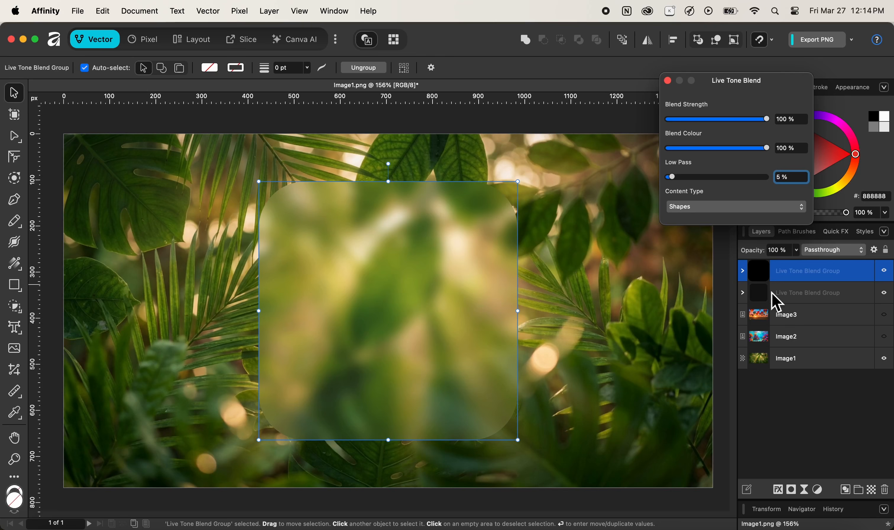
{"action": "left_click", "coordinate": [669, 82]}
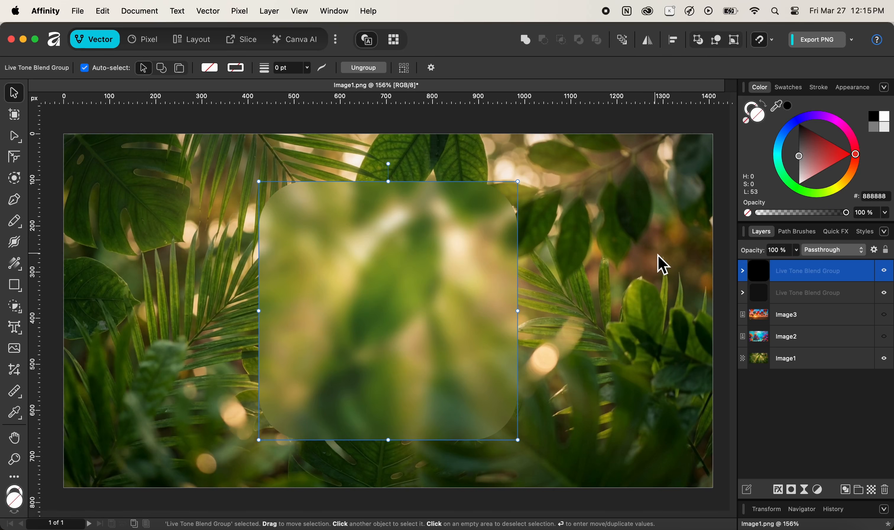
- Add a mask to the upper Live Tone Blend Group and ready the Paint Brush with black over white colours and wet edges off
{"action": "left_click", "coordinate": [794, 492]}
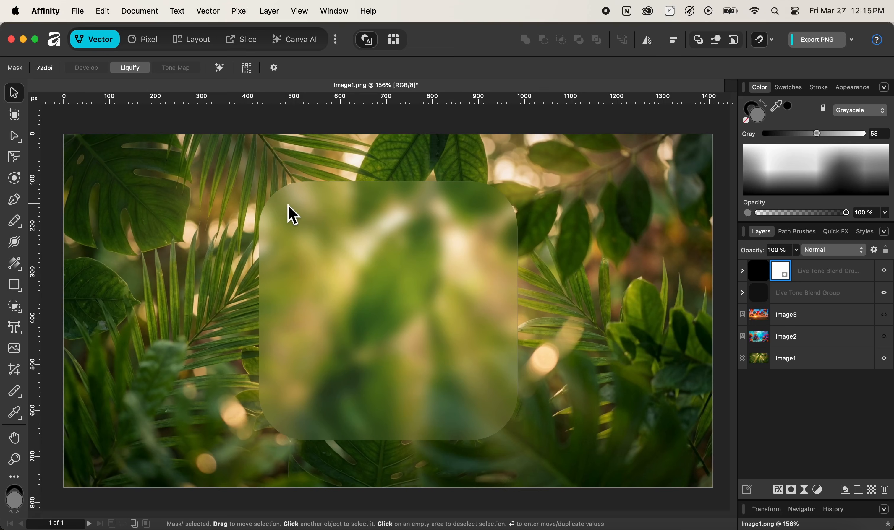
{"action": "left_click", "coordinate": [154, 43]}
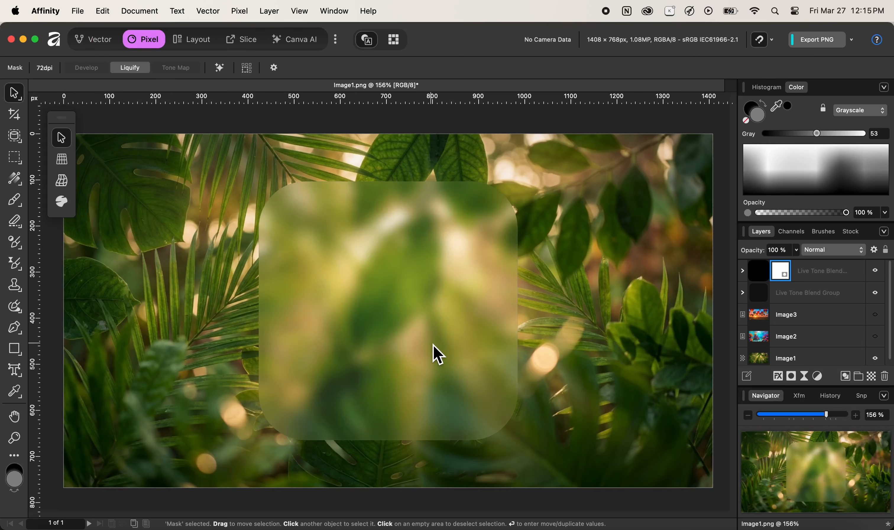
{"action": "key", "text": "b"}
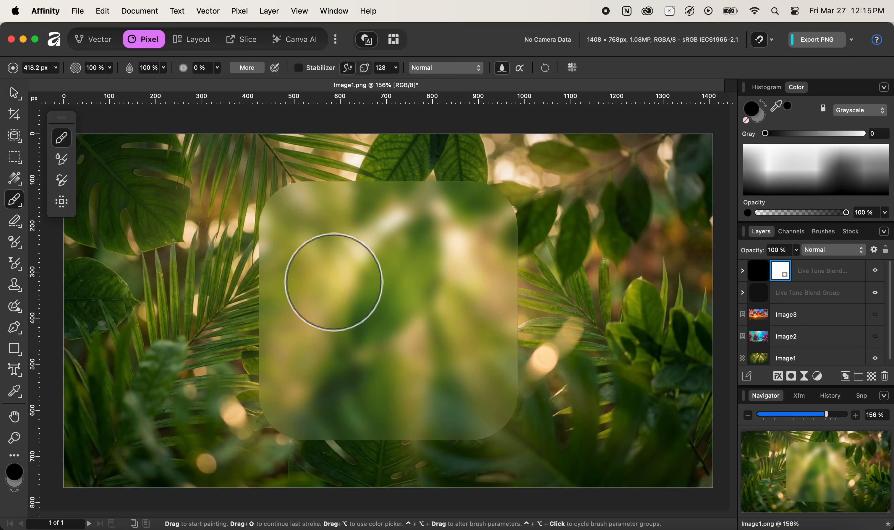
{"action": "left_click", "coordinate": [347, 292]}
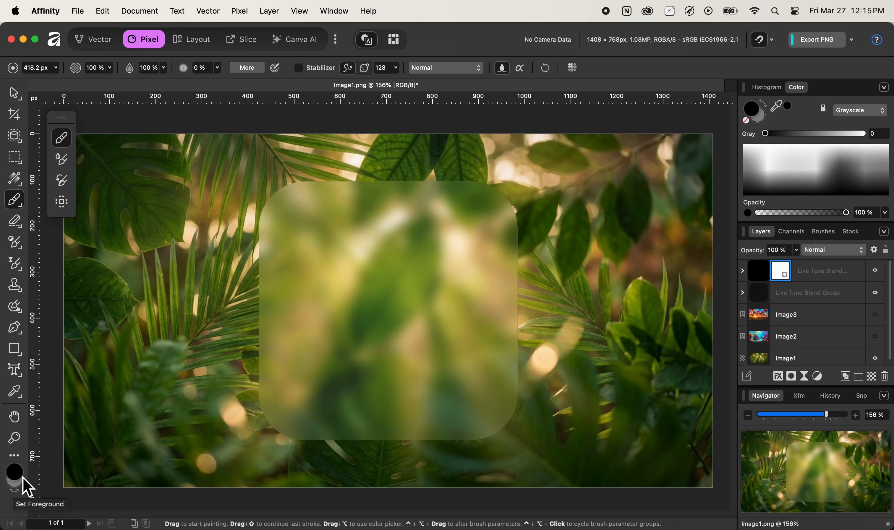
{"action": "key", "text": "d"}
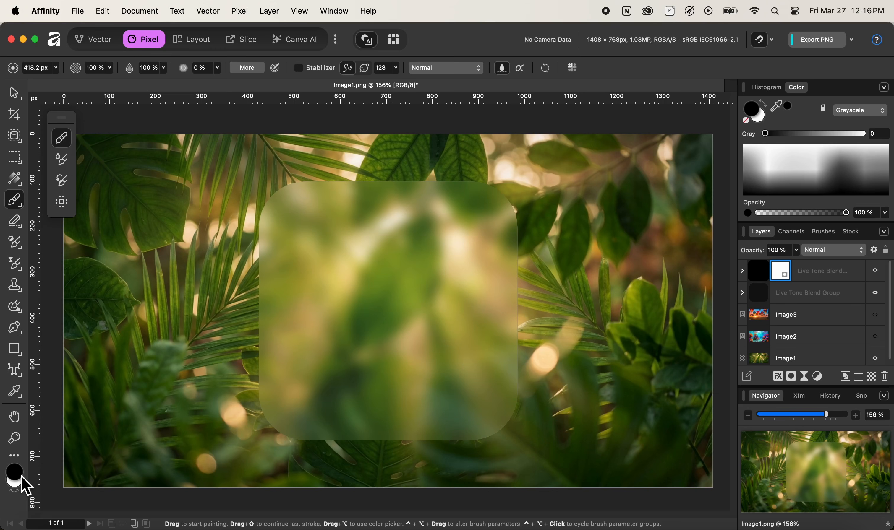
{"action": "left_click", "coordinate": [503, 74]}
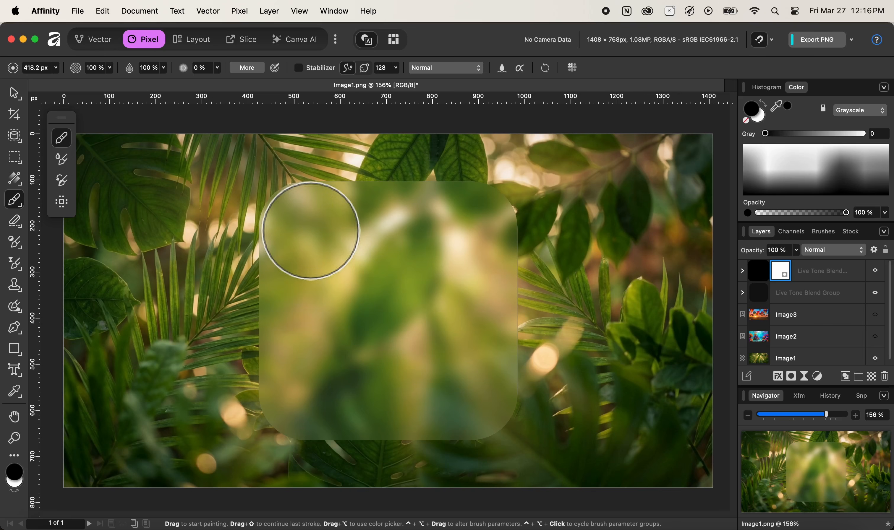
- Paint a straight black diagonal stroke across the shape on the upper group's mask with the 418.2 px Round Soft Brush
{"action": "left_click_drag", "start_coordinate": [312, 231], "coordinate": [316, 184]}
{"action": "key", "text": "super+z"}
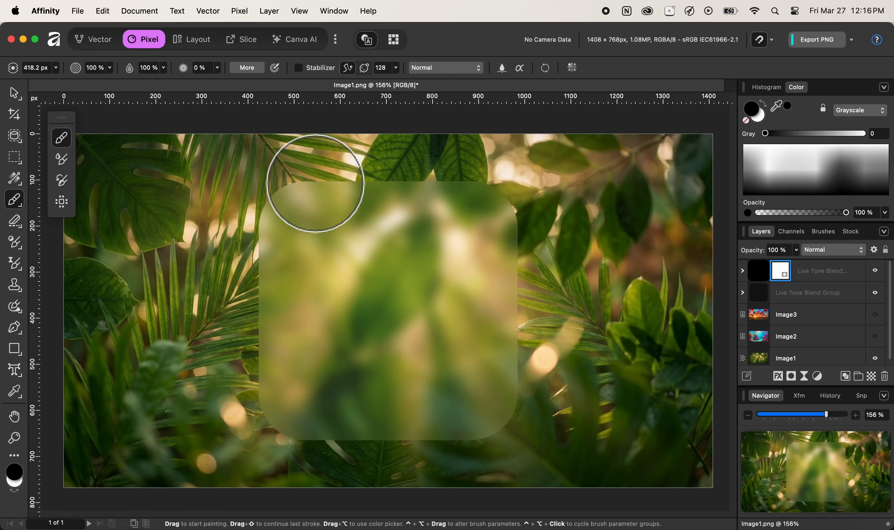
{"action": "right_click", "coordinate": [315, 183]}
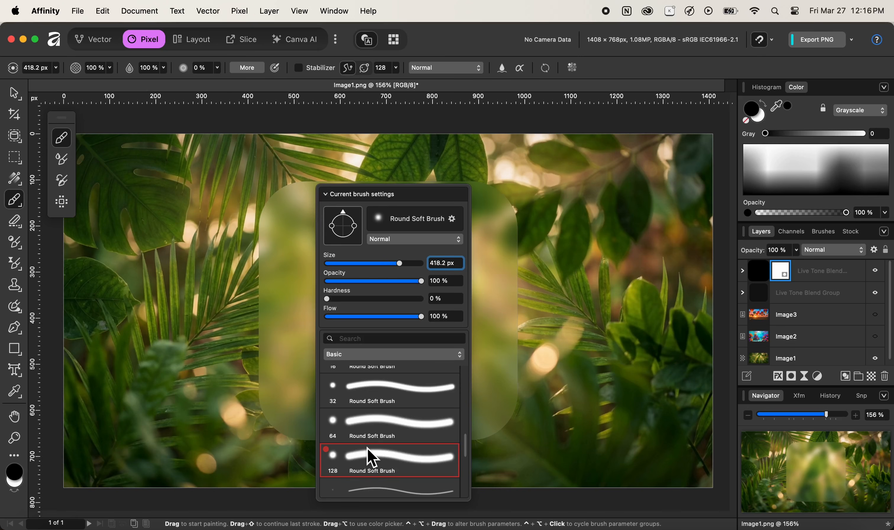
{"action": "left_click", "coordinate": [420, 478]}
{"action": "left_click", "coordinate": [785, 279]}
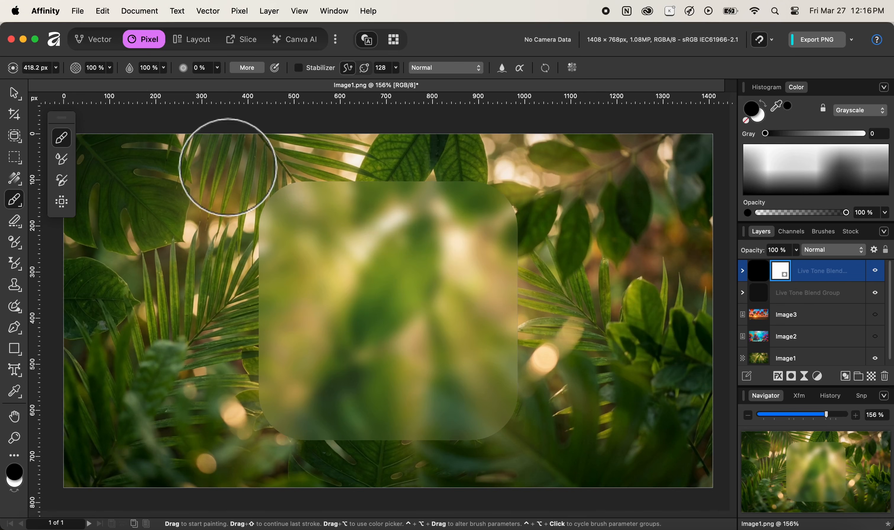
{"action": "left_click", "coordinate": [228, 167]}
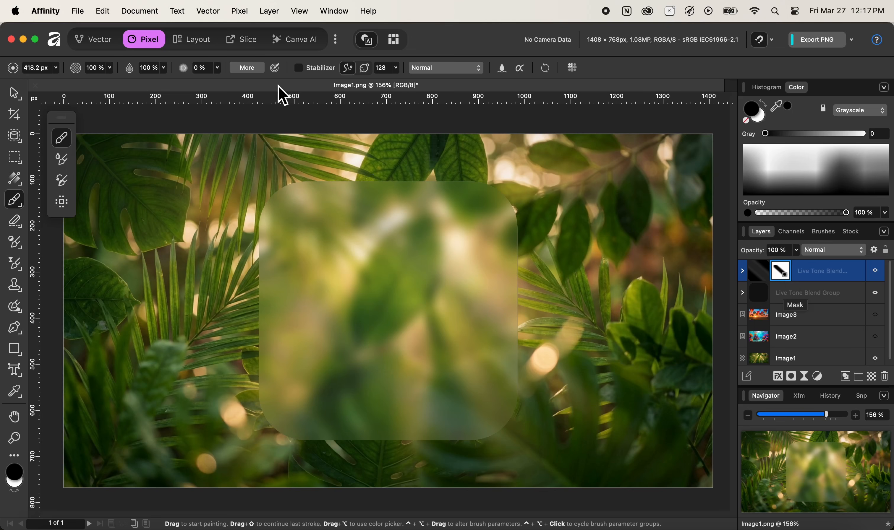
- Apply a Gaussian Blur with an 85 px radius to the mask and return to the Paint Brush with black as foreground
{"action": "left_click", "coordinate": [240, 11]}
{"action": "mouse_move", "coordinate": [256, 36]}
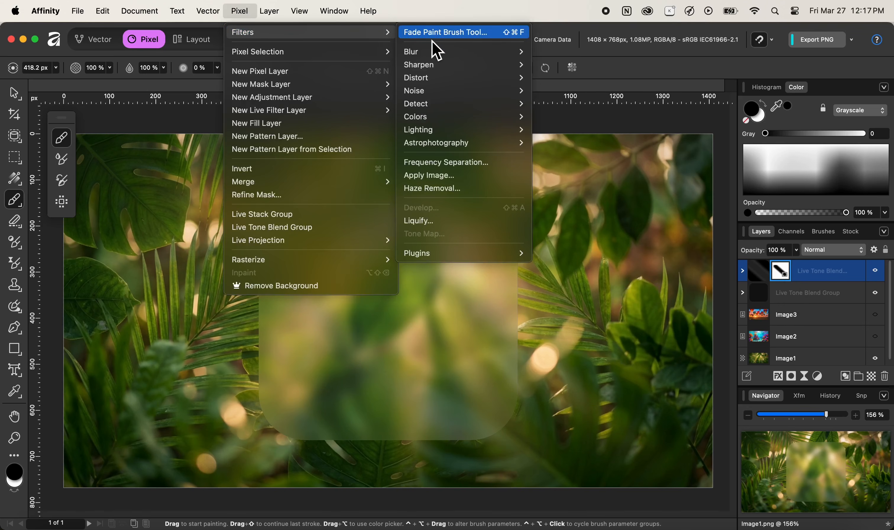
{"action": "mouse_move", "coordinate": [440, 62]}
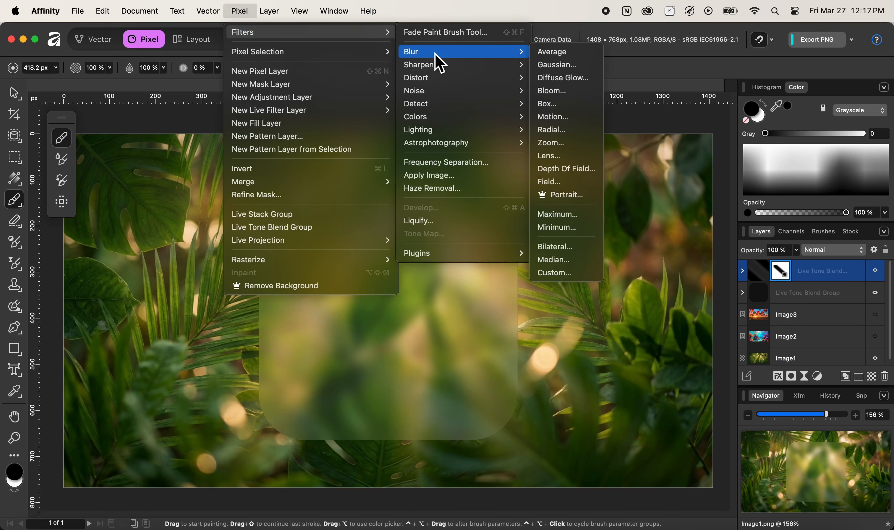
{"action": "left_click", "coordinate": [561, 69]}
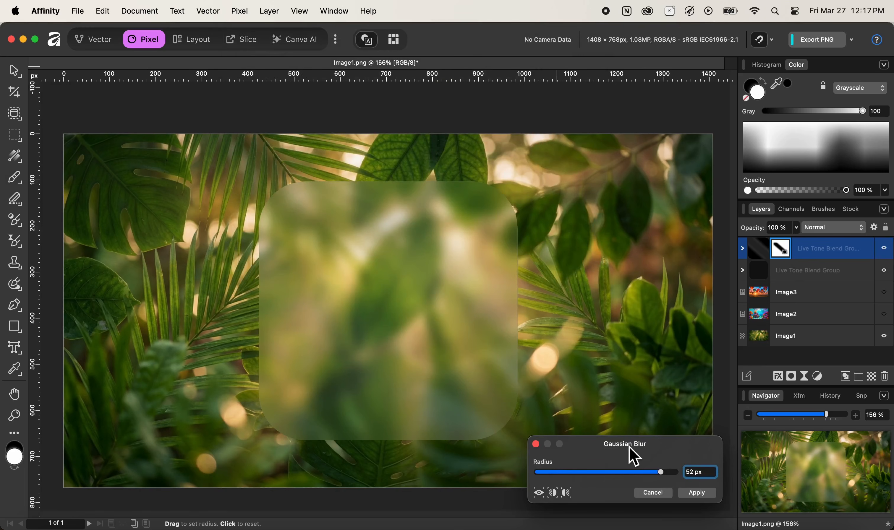
{"action": "left_click_drag", "start_coordinate": [634, 458], "coordinate": [691, 365]}
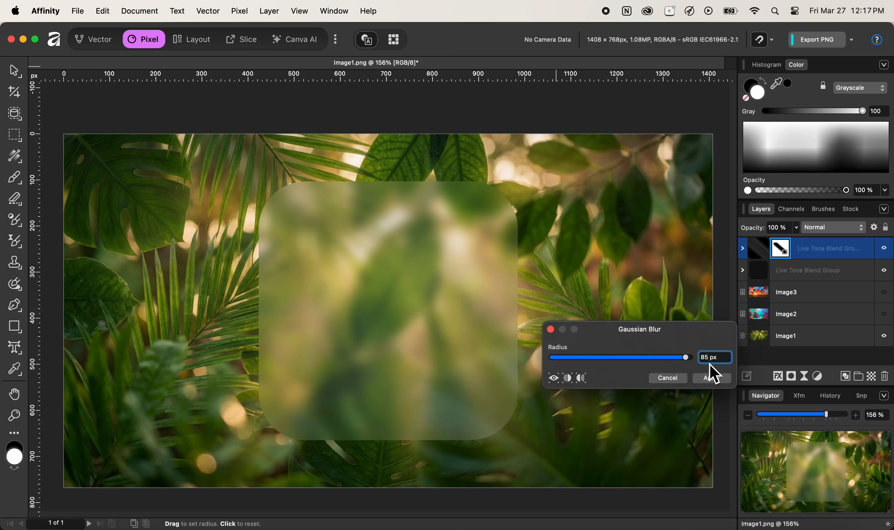
{"action": "left_click", "coordinate": [712, 379]}
{"action": "key", "text": "b"}
{"action": "key", "text": "x"}
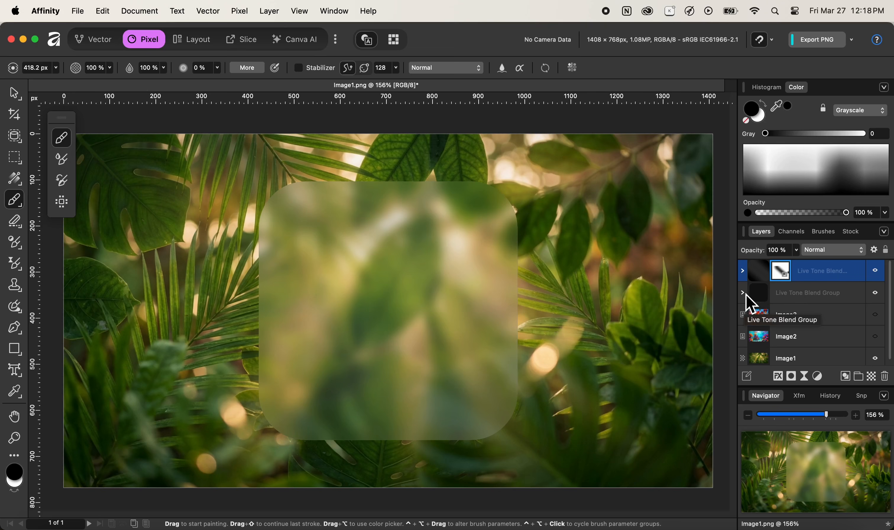
- Copy the Glassmorphism Shape out of the upper Live Tone Blend Group to the very top of the layer stack
{"action": "left_click", "coordinate": [744, 272]}
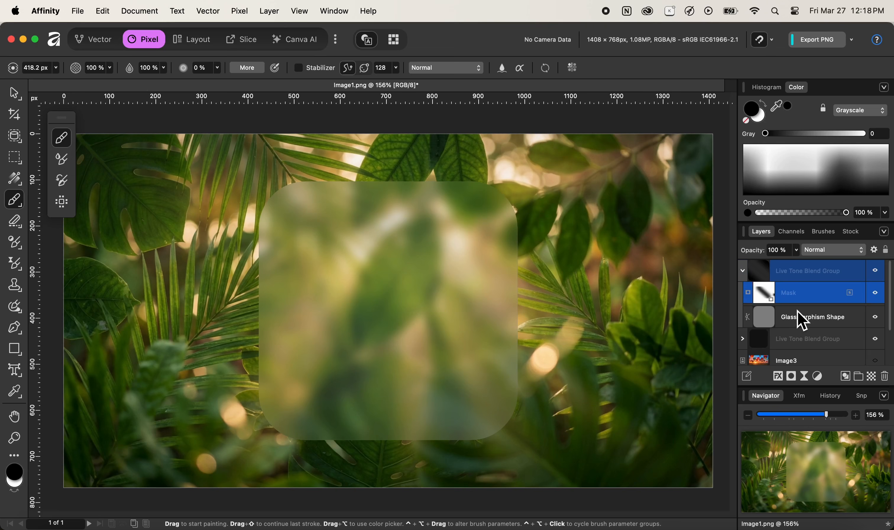
{"action": "left_click", "coordinate": [811, 327]}
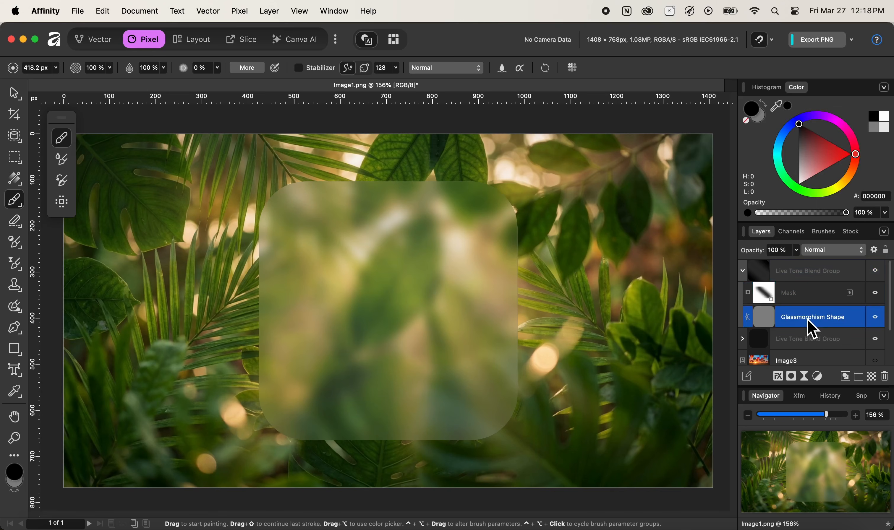
{"action": "left_click_drag", "start_coordinate": [808, 319], "coordinate": [807, 263]}
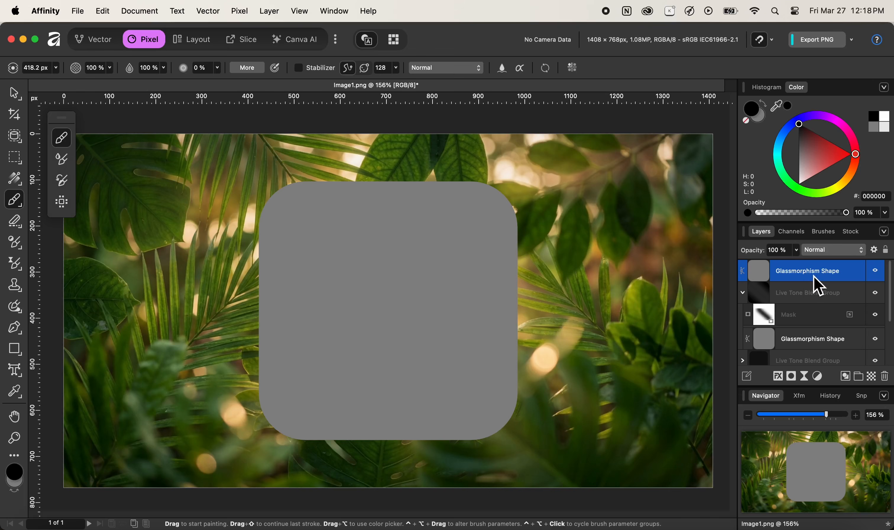
{"action": "left_click", "coordinate": [744, 295]}
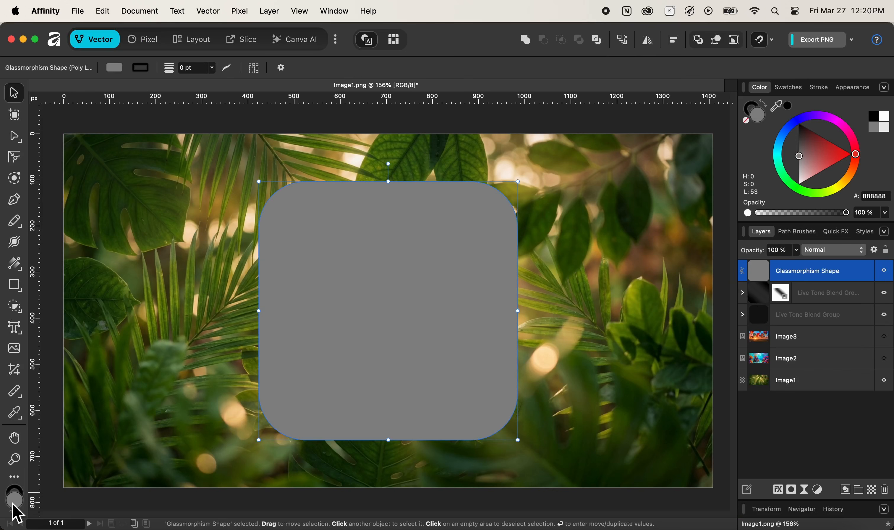
- Remove the fill of the copied Glassmorphism Shape and give it a white stroke
{"action": "left_click", "coordinate": [17, 513]}
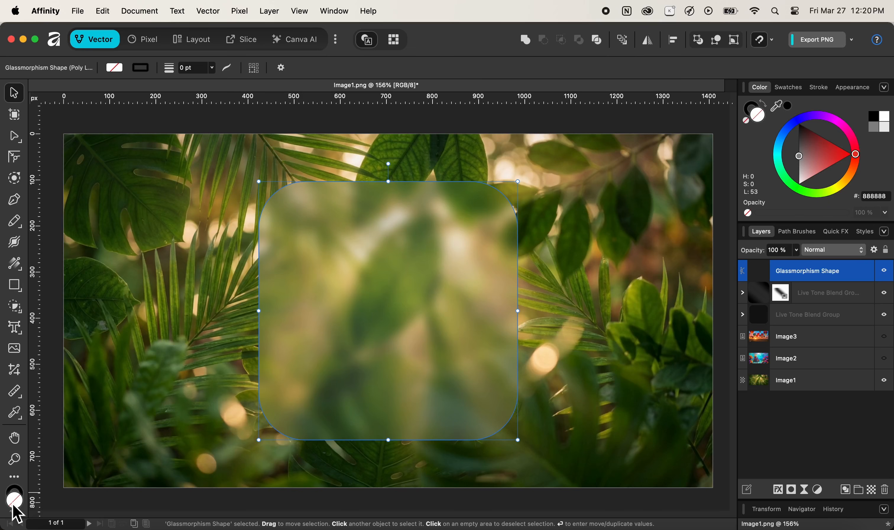
{"action": "key", "text": "x"}
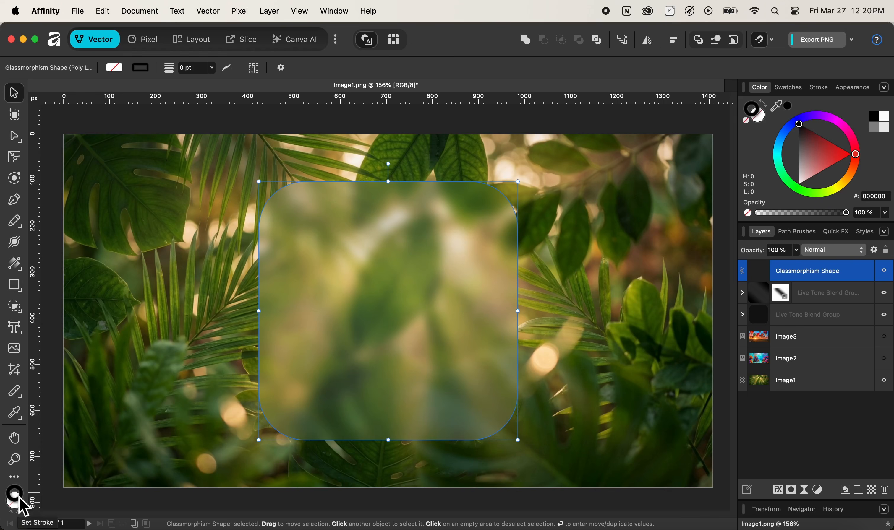
{"action": "left_click", "coordinate": [887, 124]}
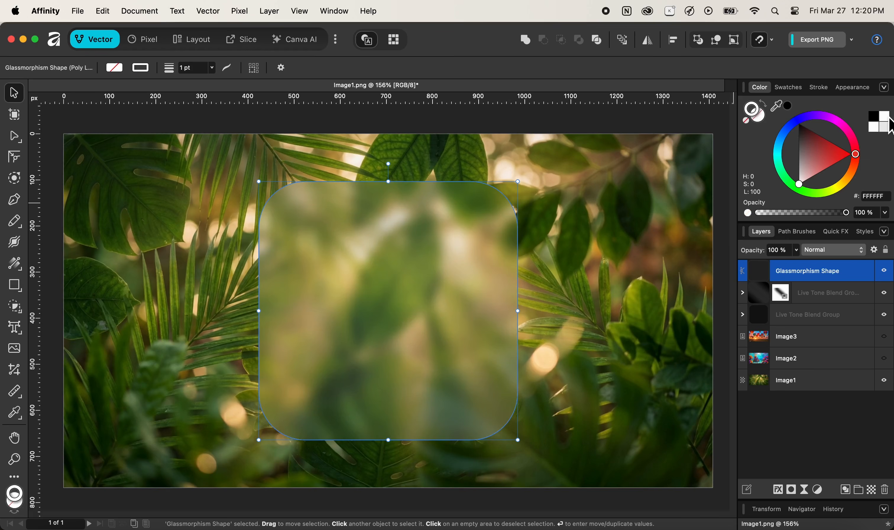
- Set the stroke width of the copied shape to 5 pt
{"action": "scroll", "coordinate": [570, 280], "scroll_direction": "up", "scroll_amount": 3}
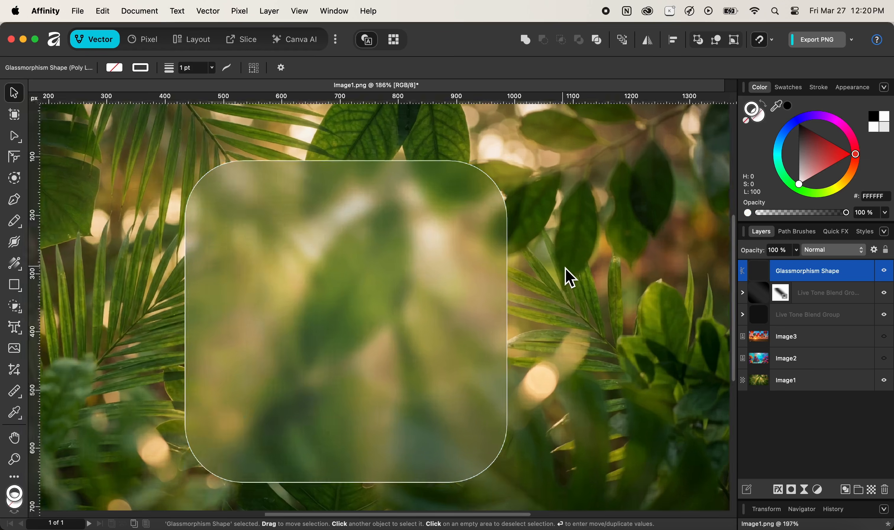
{"action": "scroll", "coordinate": [570, 280], "scroll_direction": "up", "scroll_amount": 5}
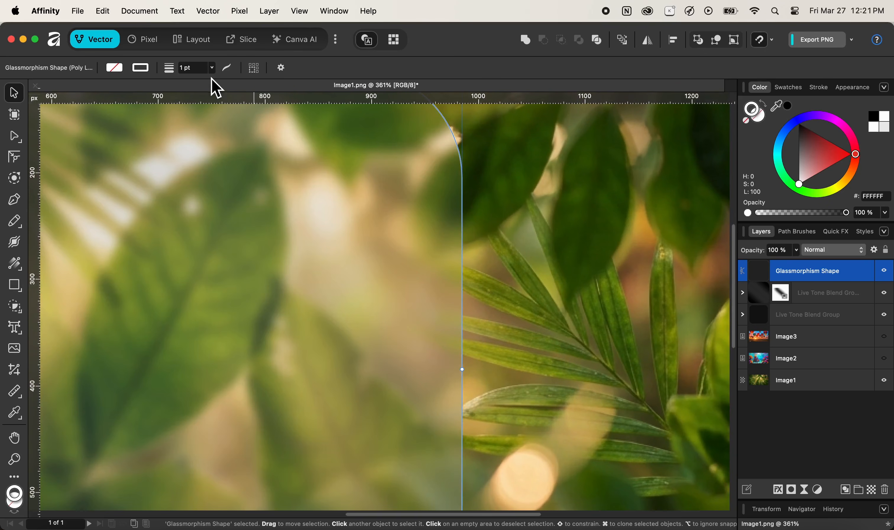
{"action": "left_click", "coordinate": [200, 68]}
{"action": "type", "text": "4"}
{"action": "key", "text": "Return"}
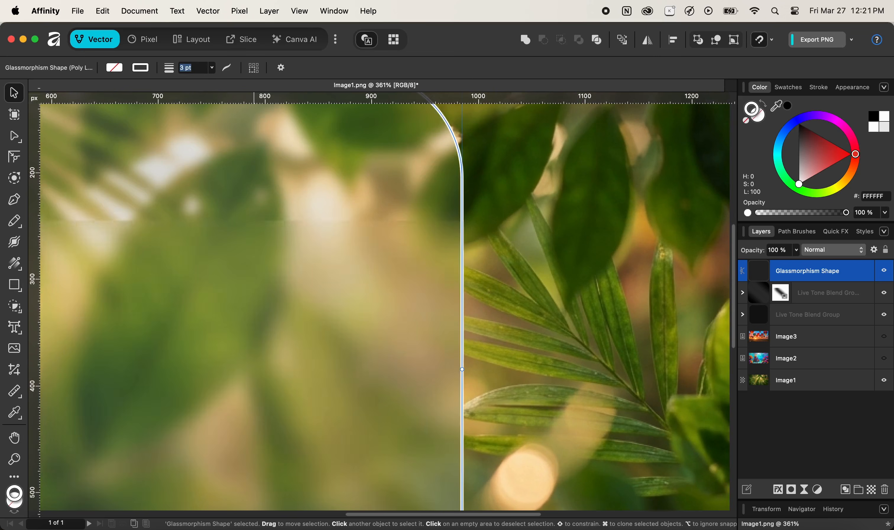
{"action": "type", "text": "5"}
{"action": "key", "text": "Return"}
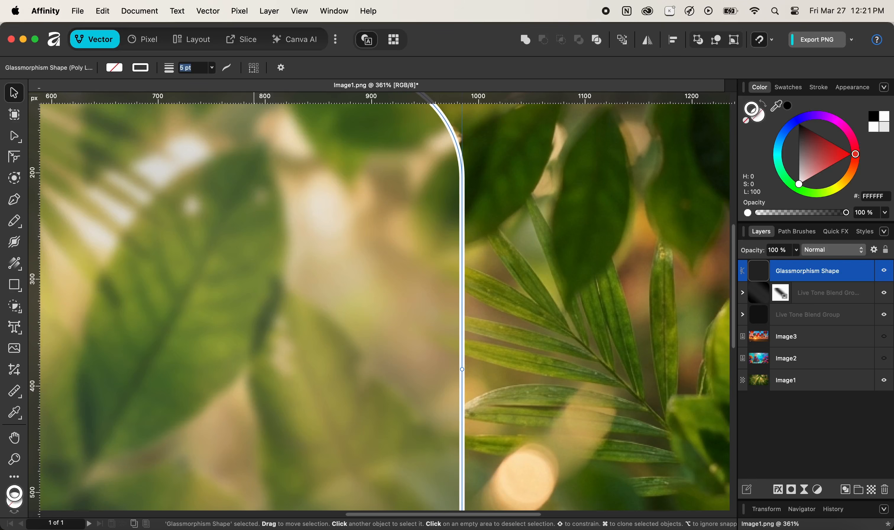
{"action": "key", "text": "super+0"}
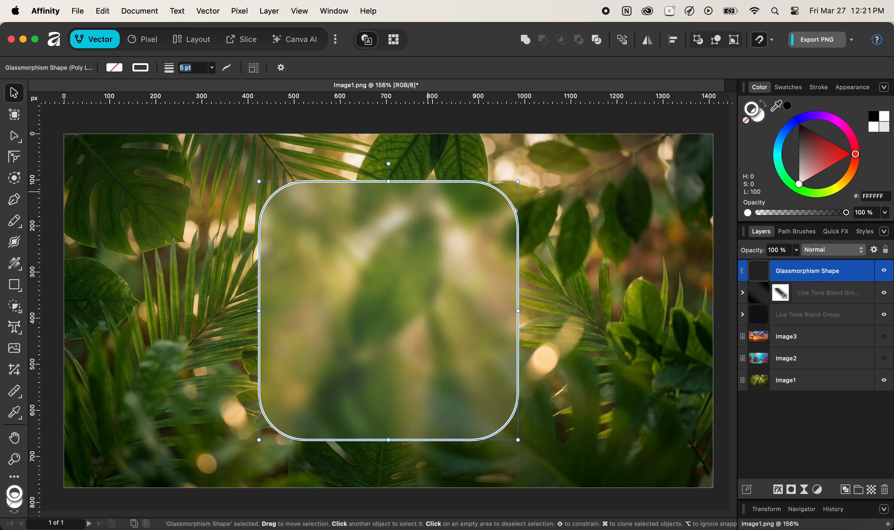
- Switch the shape's stroke to a linear gradient and make its black end stop white (FFFFFF)
{"action": "left_click", "coordinate": [141, 68]}
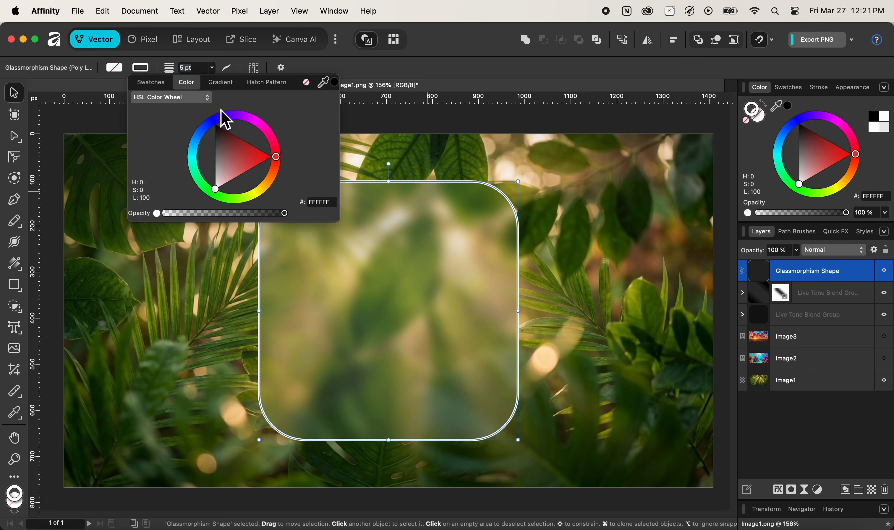
{"action": "left_click", "coordinate": [222, 83]}
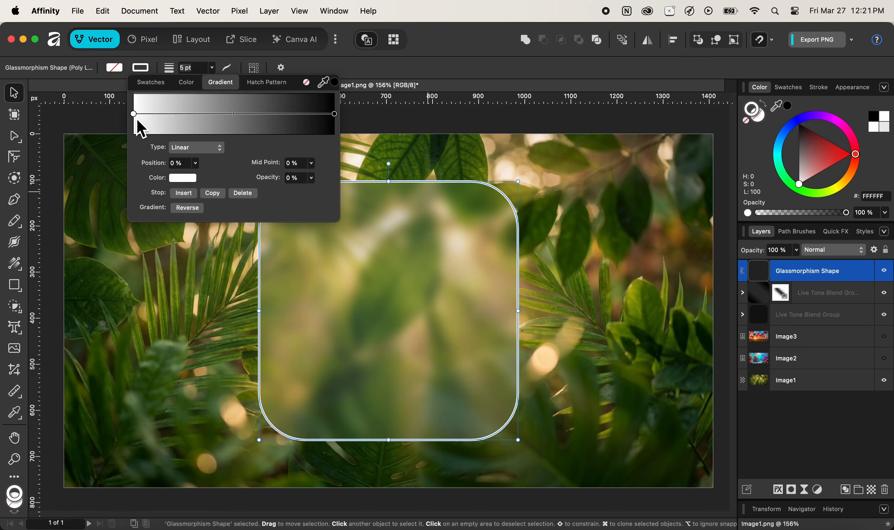
{"action": "left_click", "coordinate": [335, 114]}
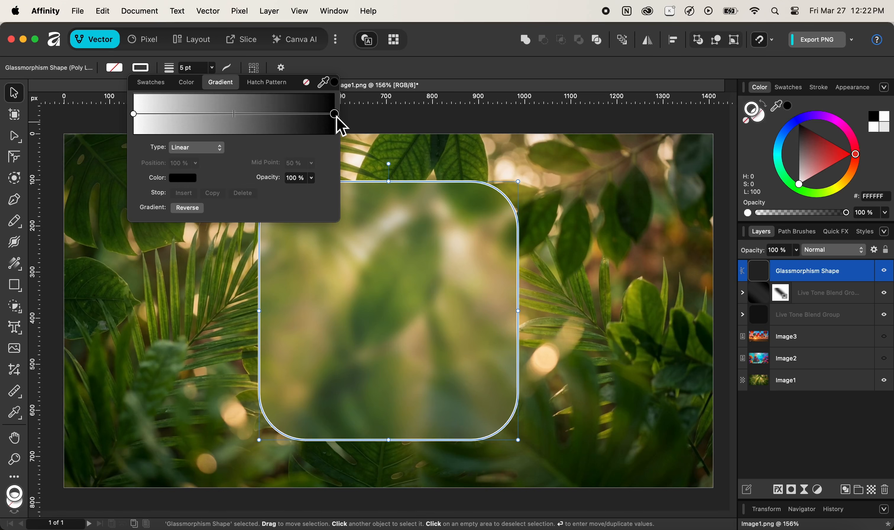
{"action": "left_click", "coordinate": [183, 179]}
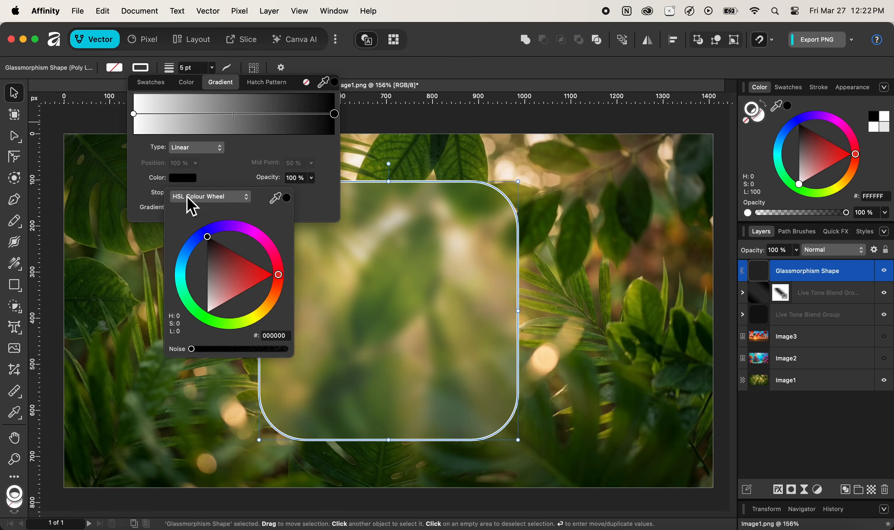
{"action": "left_click", "coordinate": [216, 288]}
{"action": "left_click_drag", "start_coordinate": [221, 301], "coordinate": [210, 312]}
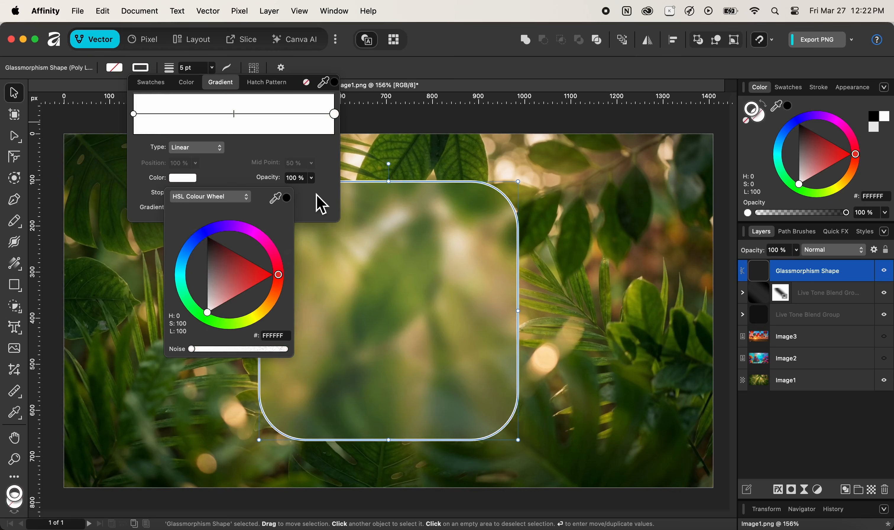
- Set the gradient's end stop to 32 % opacity and shift the gradient's mid point to 73 %
{"action": "left_click", "coordinate": [305, 182]}
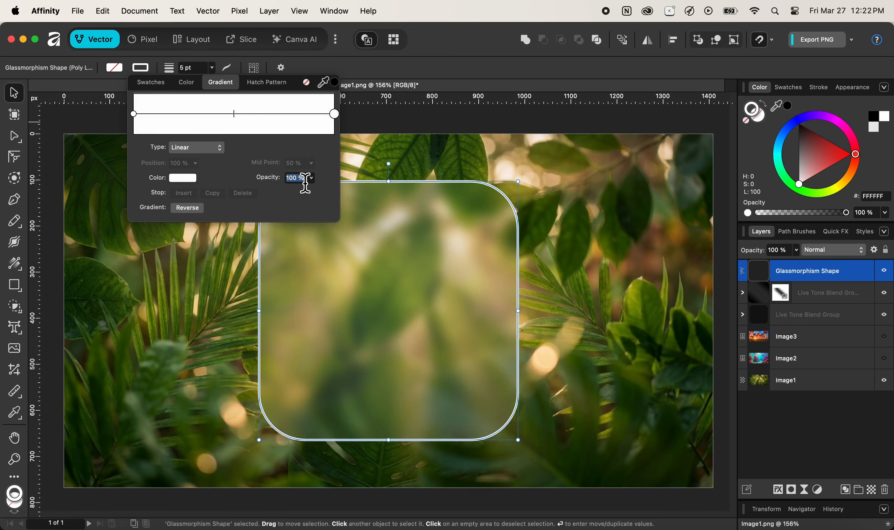
{"action": "type", "text": "32"}
{"action": "key", "text": "Return"}
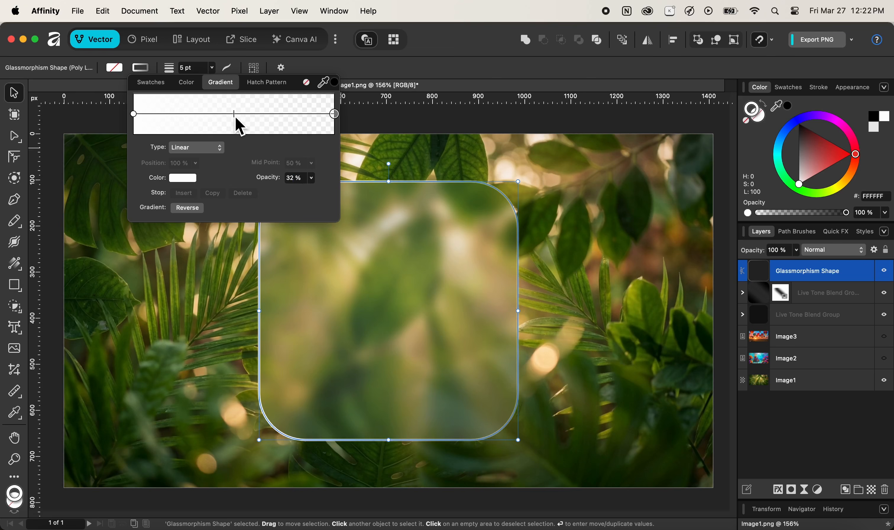
{"action": "left_click_drag", "start_coordinate": [235, 120], "coordinate": [283, 117]}
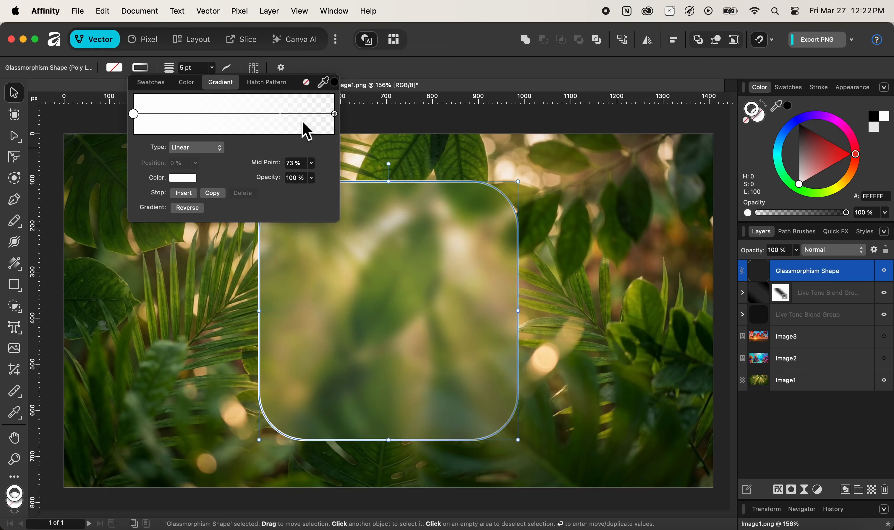
{"action": "left_click", "coordinate": [477, 83]}
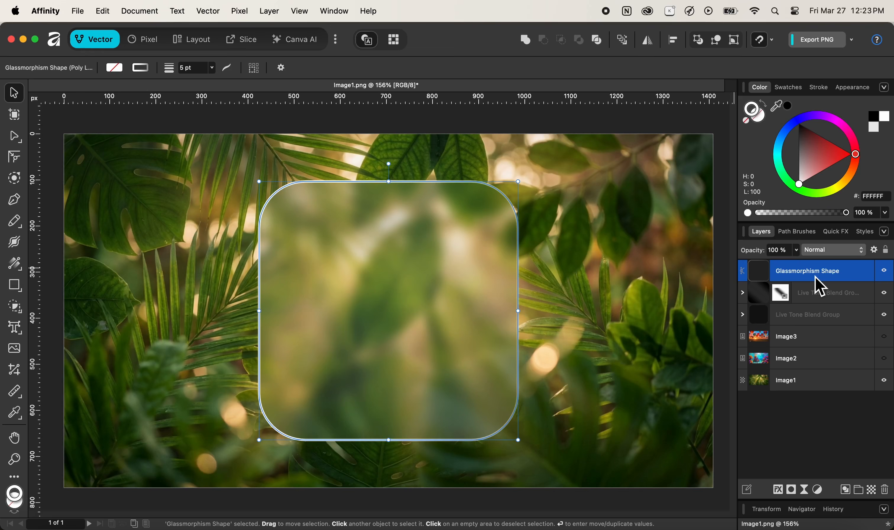
- Lower the opacity of the topmost Glassmorphism Shape layer to 52 % and deselect it
{"action": "left_click", "coordinate": [778, 254]}
{"action": "type", "text": "52"}
{"action": "key", "text": "Return"}
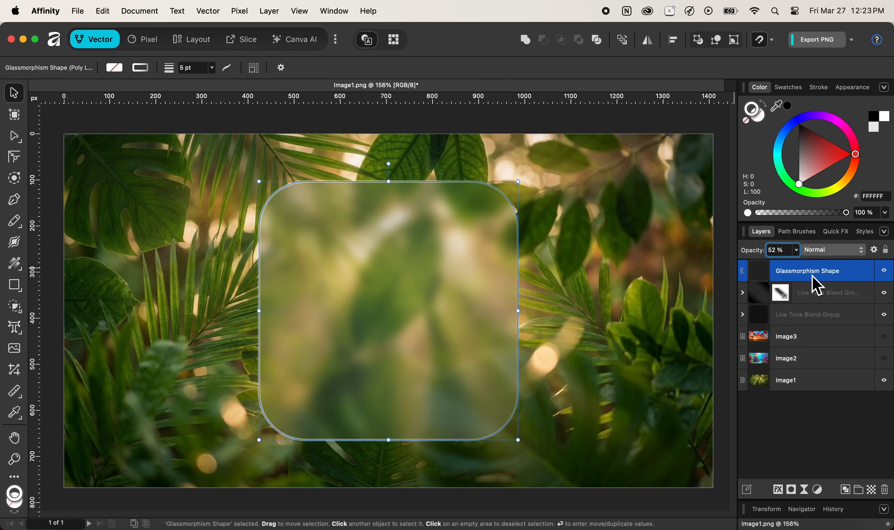
{"action": "left_click", "coordinate": [659, 127]}
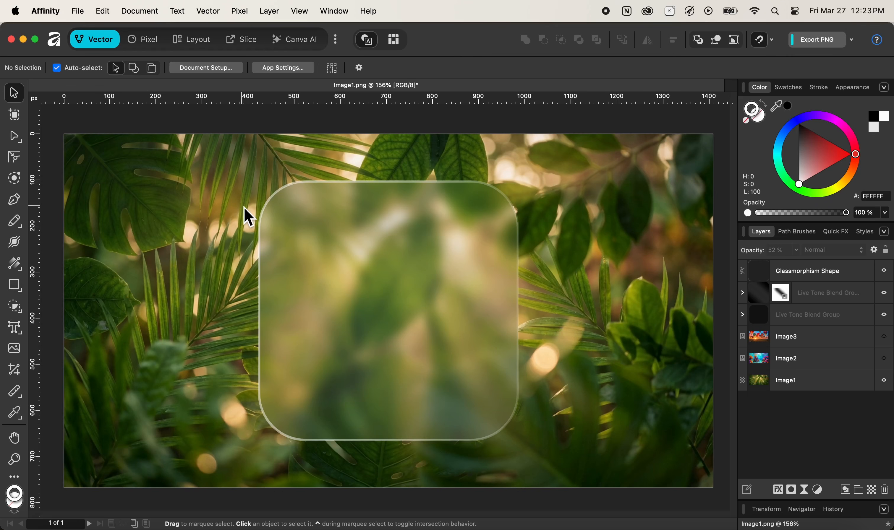
- Align the topmost Glassmorphism Shape's stroke to the outside of its path
{"action": "scroll", "coordinate": [249, 205], "scroll_direction": "up", "scroll_amount": 10}
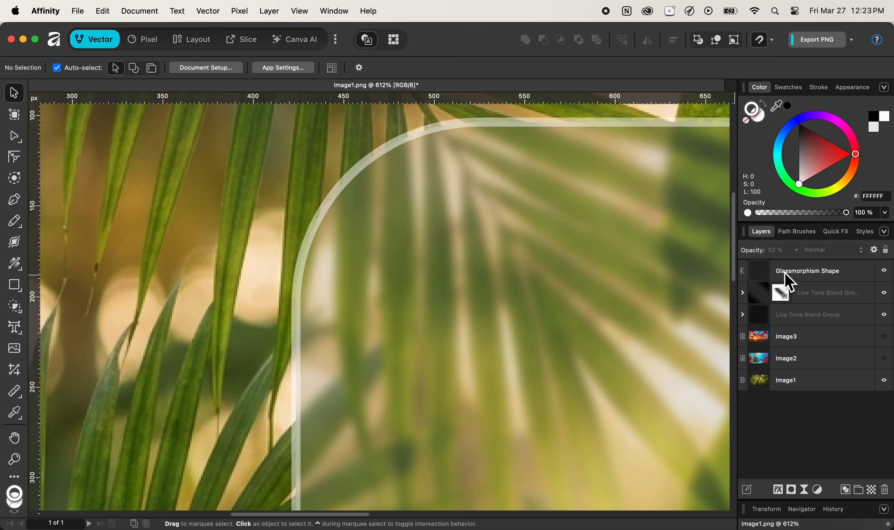
{"action": "left_click", "coordinate": [788, 283]}
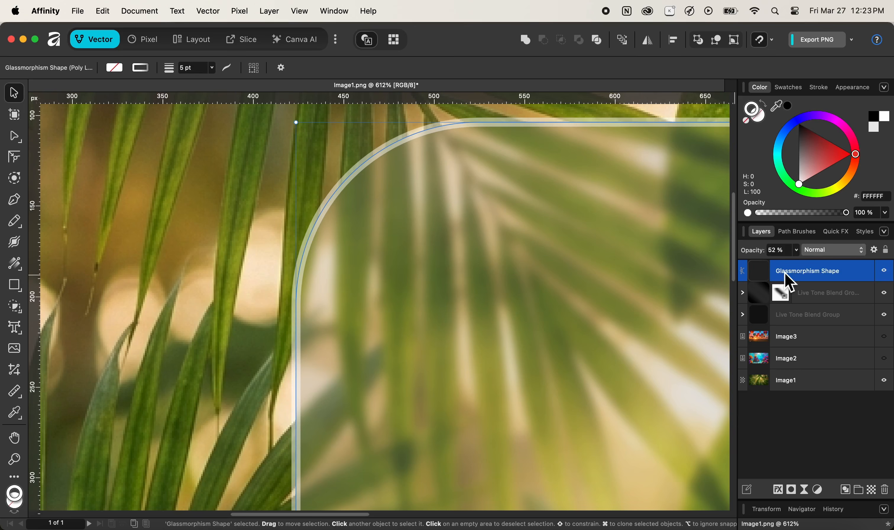
{"action": "left_click", "coordinate": [229, 68]}
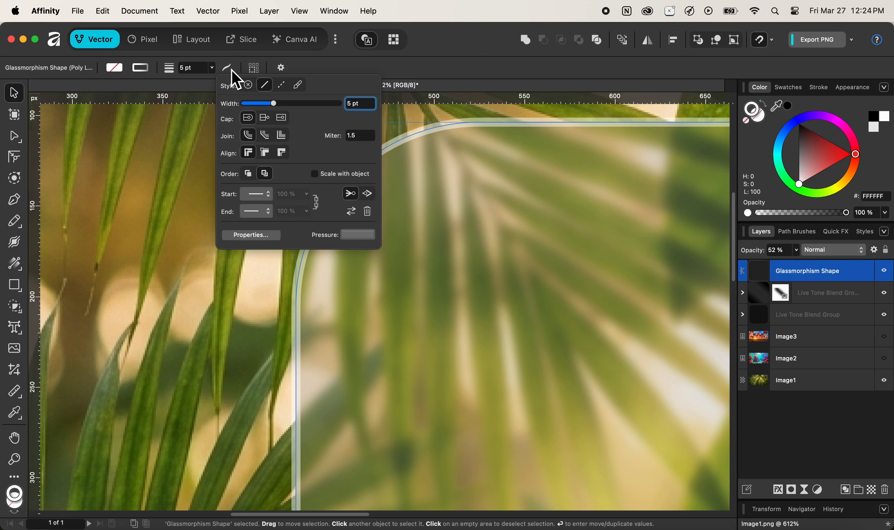
{"action": "left_click", "coordinate": [283, 153]}
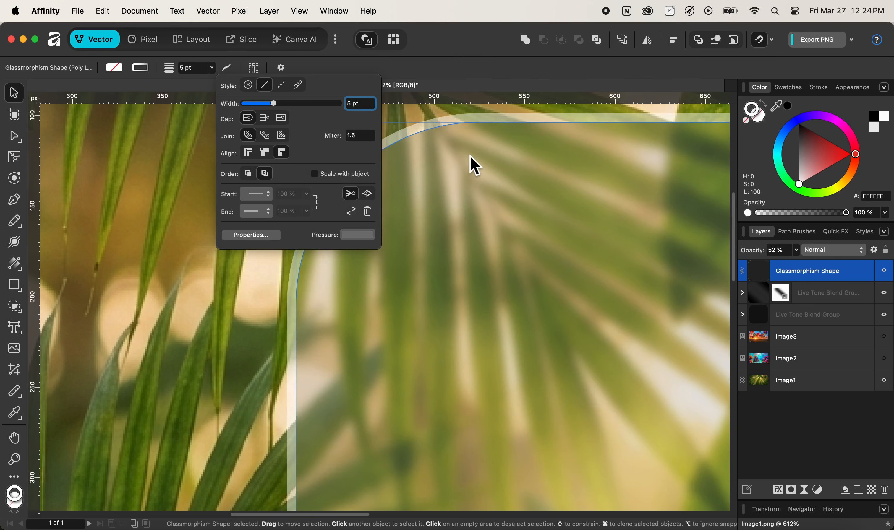
{"action": "left_click", "coordinate": [220, 357]}
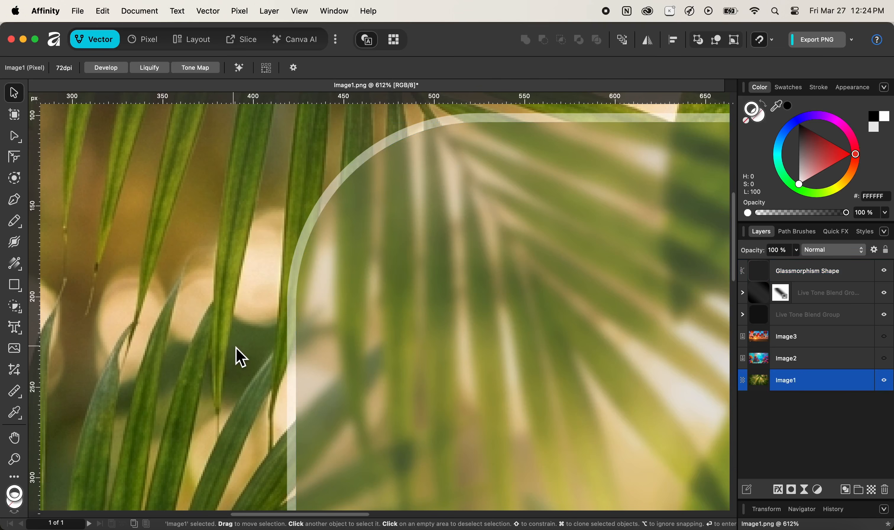
{"action": "key", "text": "super+0"}
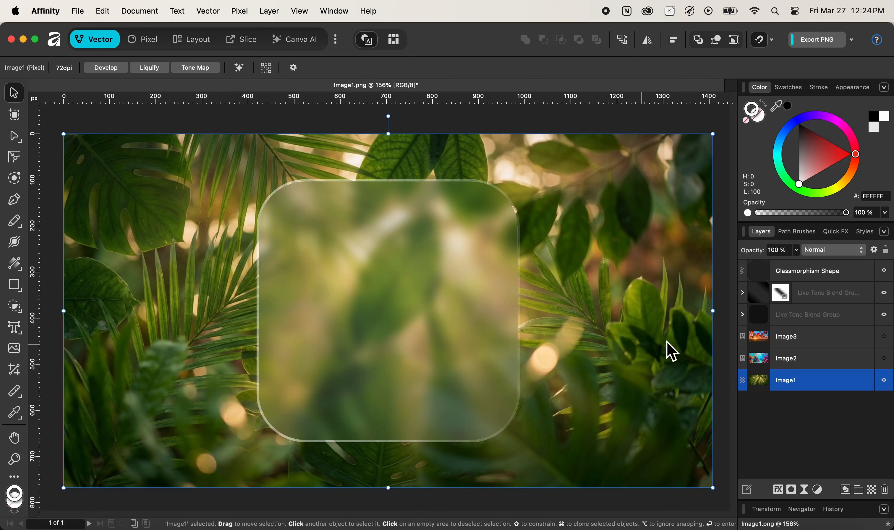
- Rename the topmost Glassmorphism Shape layer as Outline and deselect it
{"action": "left_click", "coordinate": [803, 280]}
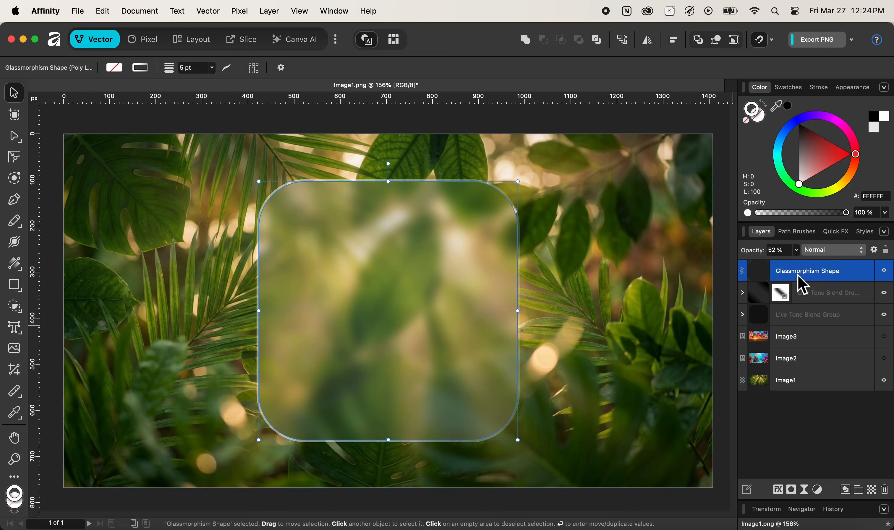
{"action": "double_click", "coordinate": [795, 272]}
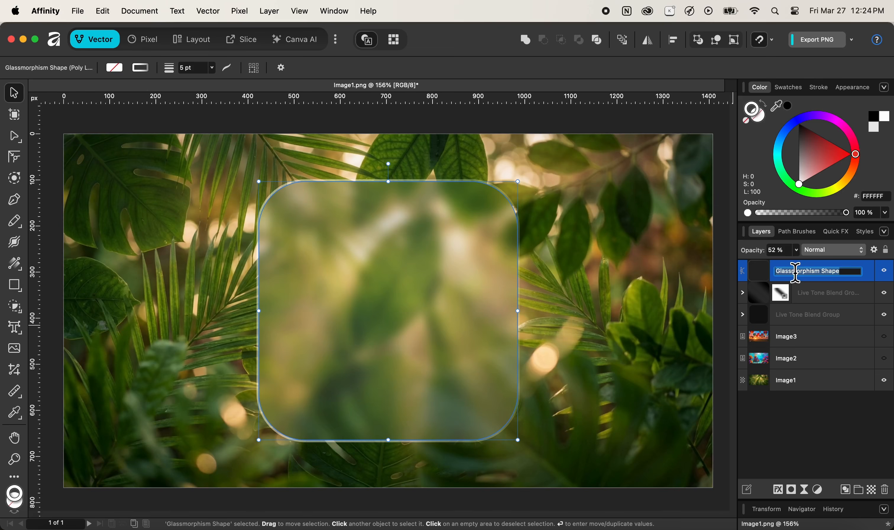
{"action": "type", "text": "Outline"}
{"action": "key", "text": "Return"}
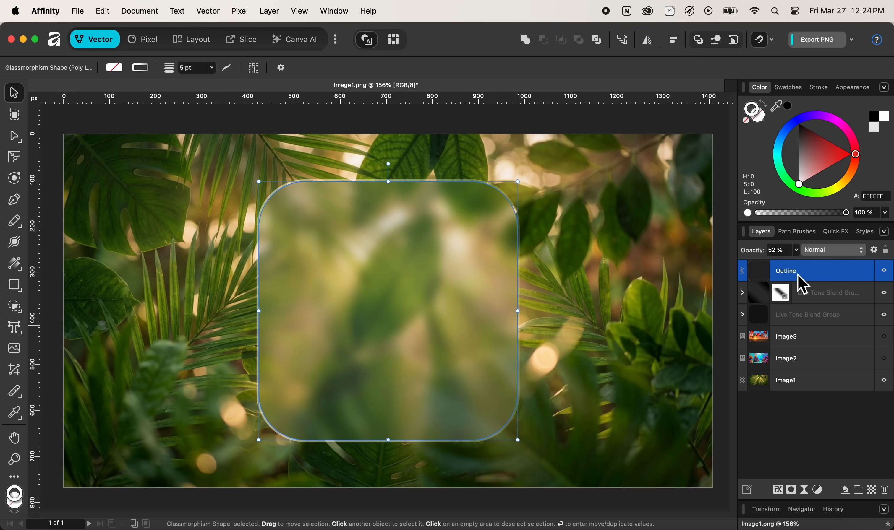
{"action": "left_click", "coordinate": [543, 136]}
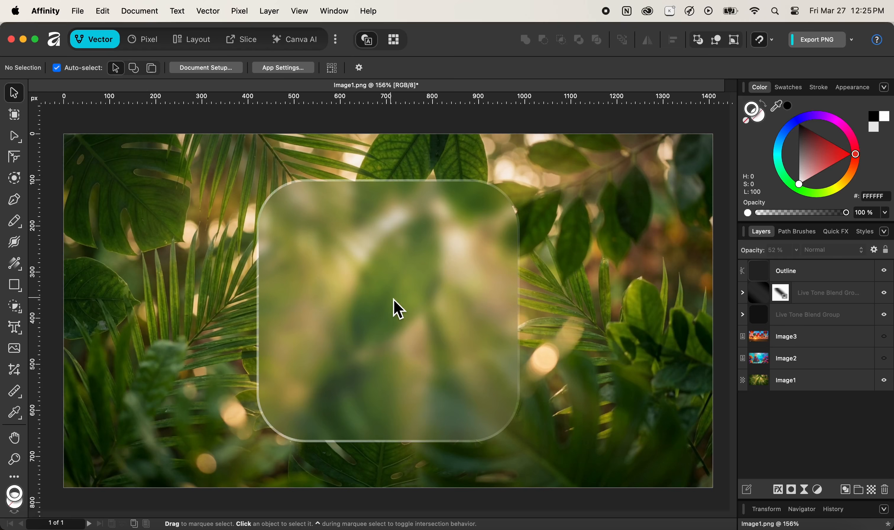
- Add the art text "Glassmorphism" over the glass square and enlarge it to about 121.5 pt
{"action": "key", "text": "t"}
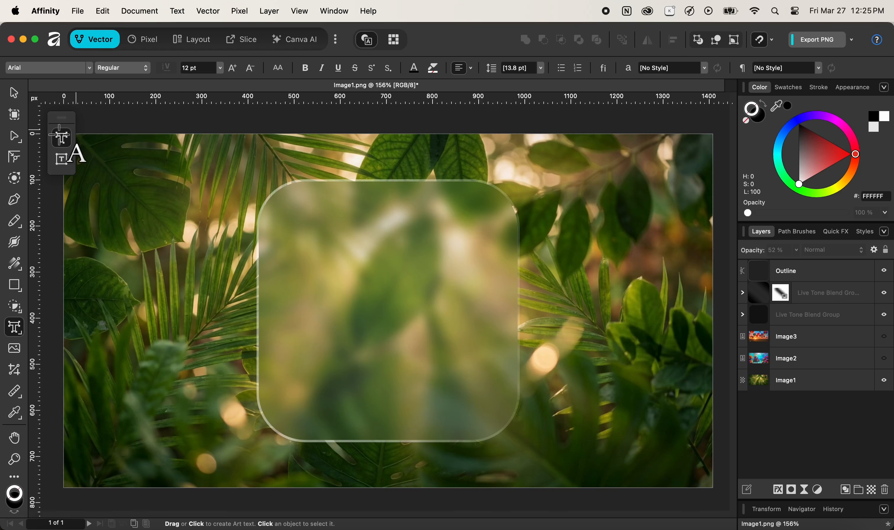
{"action": "left_click", "coordinate": [334, 281]}
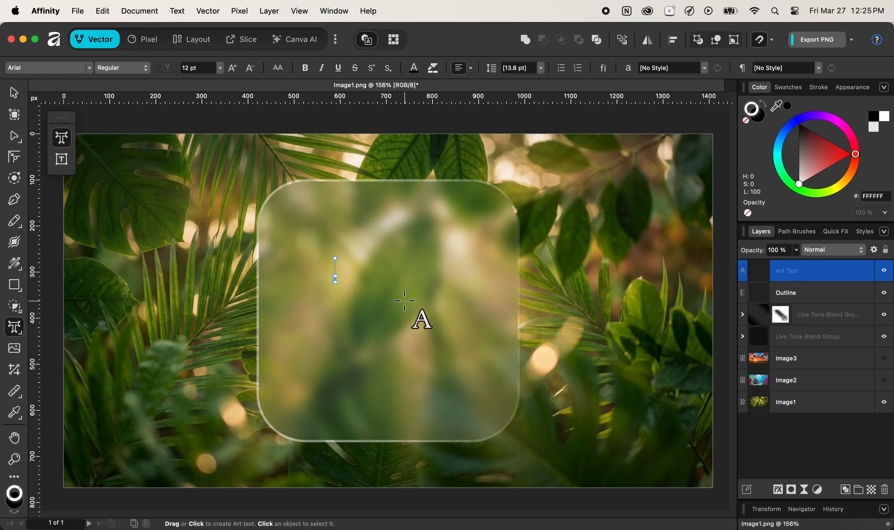
{"action": "type", "text": "Glassmorphism"}
{"action": "key", "text": "Escape"}
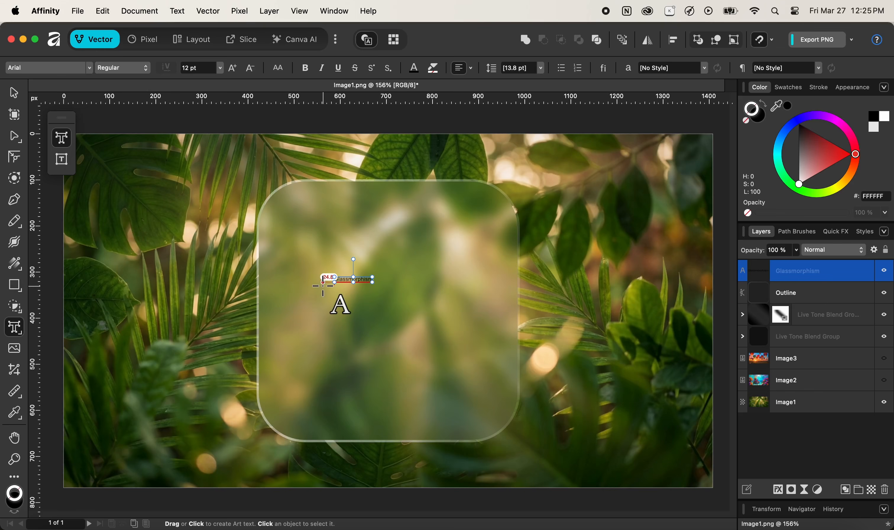
{"action": "left_click", "coordinate": [16, 94]}
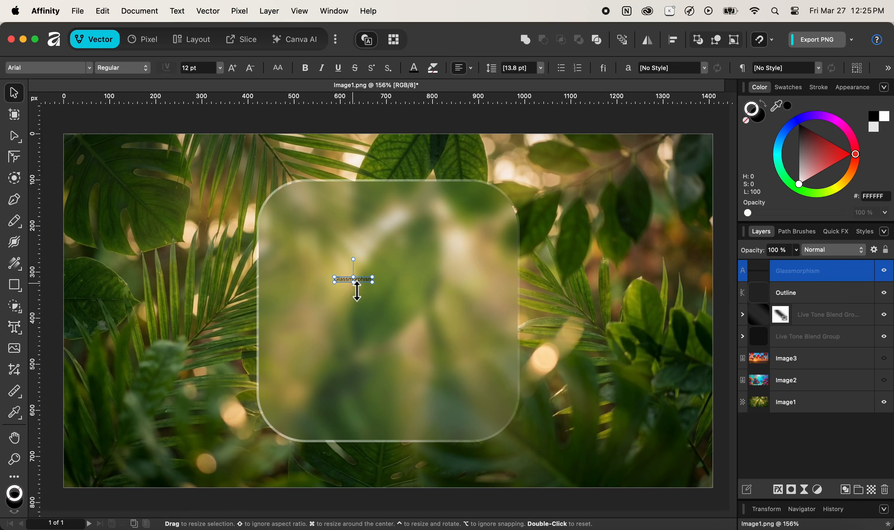
{"action": "left_click_drag", "start_coordinate": [356, 292], "coordinate": [484, 256]}
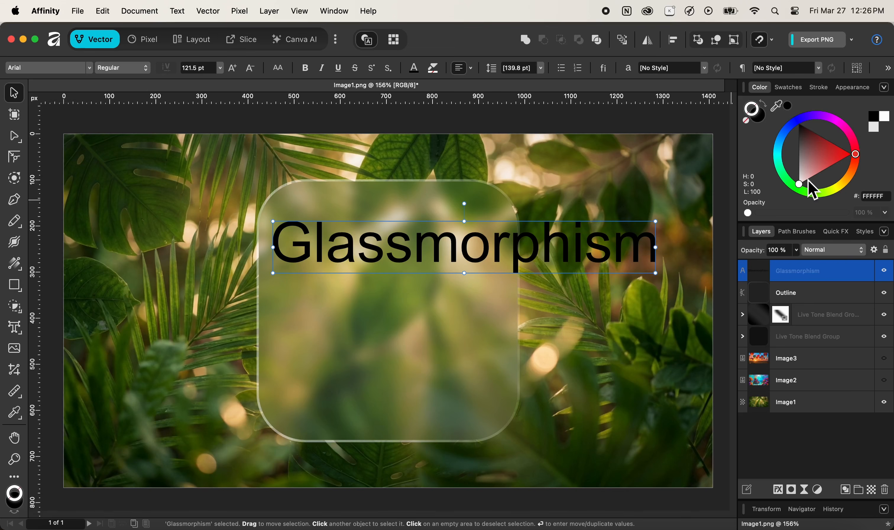
- Give the Glassmorphism text a white fill and no stroke
{"action": "left_click", "coordinate": [886, 120]}
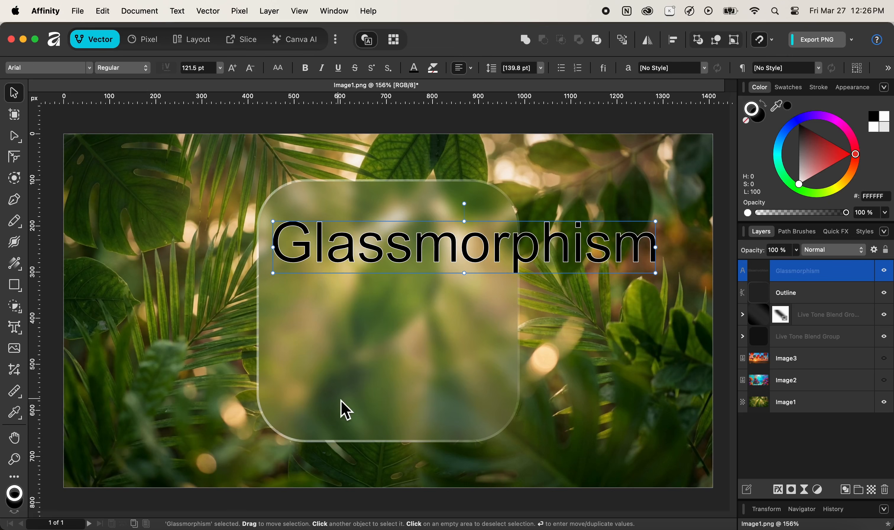
{"action": "key", "text": "shift+x"}
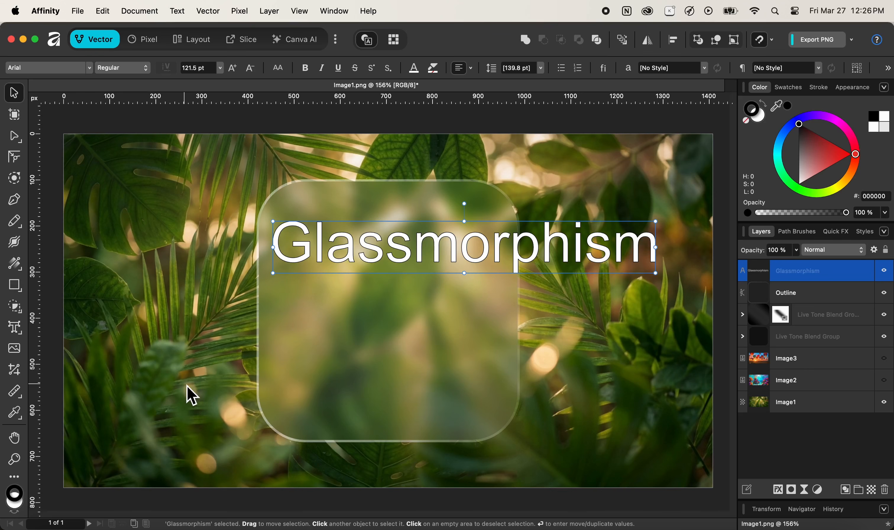
{"action": "key", "text": "/"}
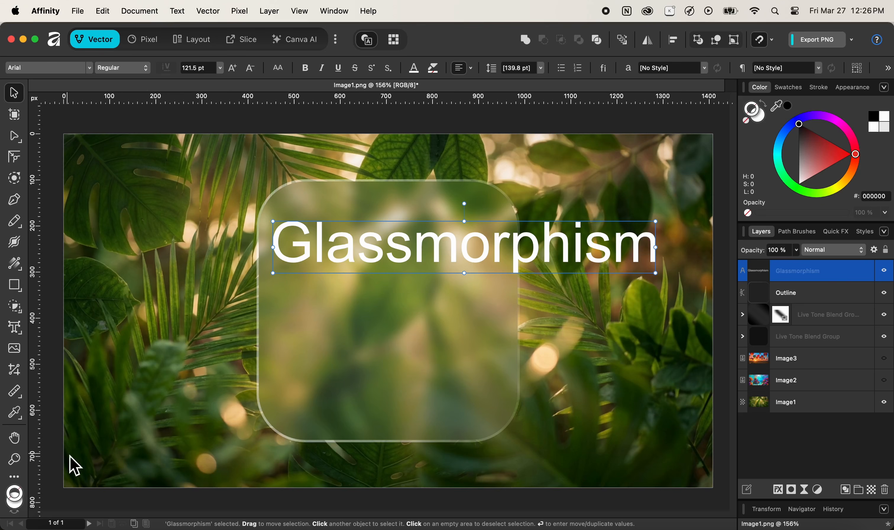
- Break the Glassmorphism text into three lines reading "Glass", "morph" and "ism"
{"action": "double_click", "coordinate": [416, 258]}
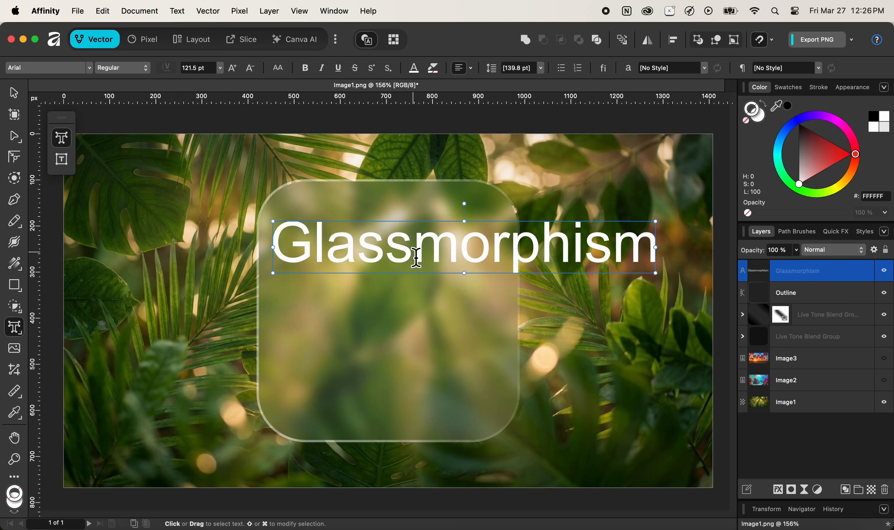
{"action": "key", "text": "Return"}
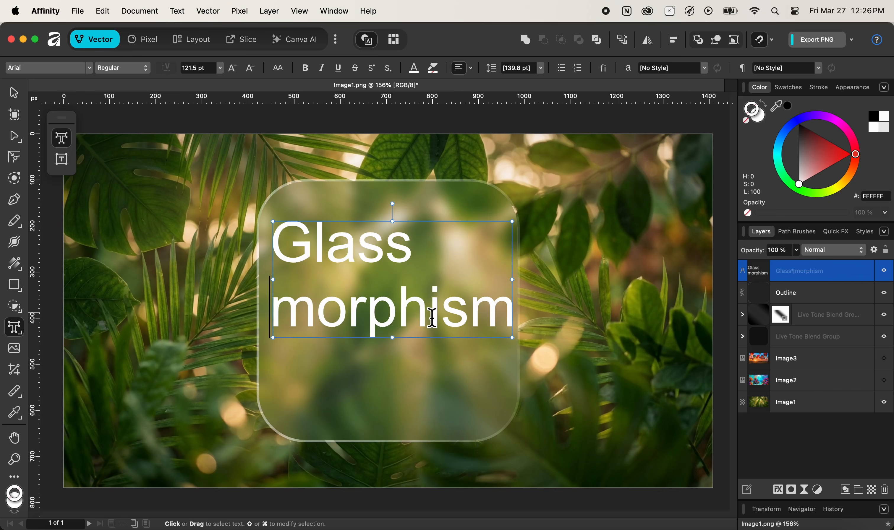
{"action": "left_click", "coordinate": [431, 317]}
{"action": "key", "text": "Return"}
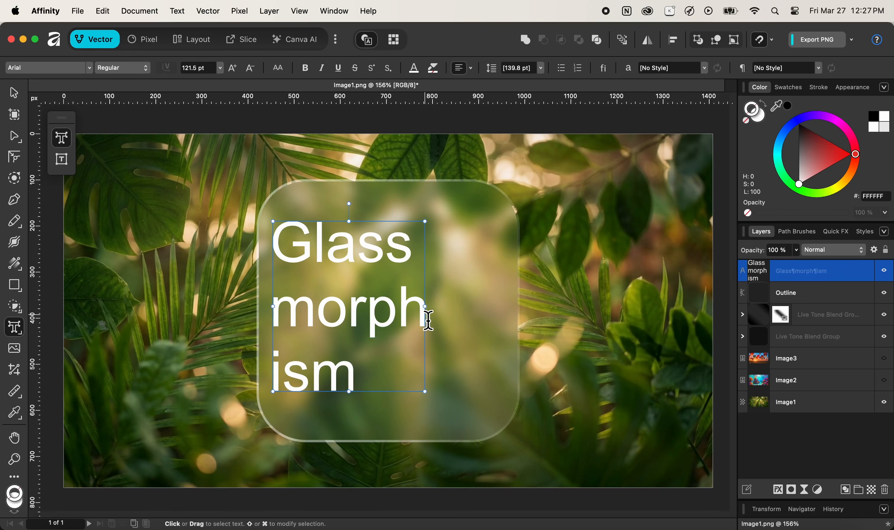
{"action": "left_click", "coordinate": [16, 94]}
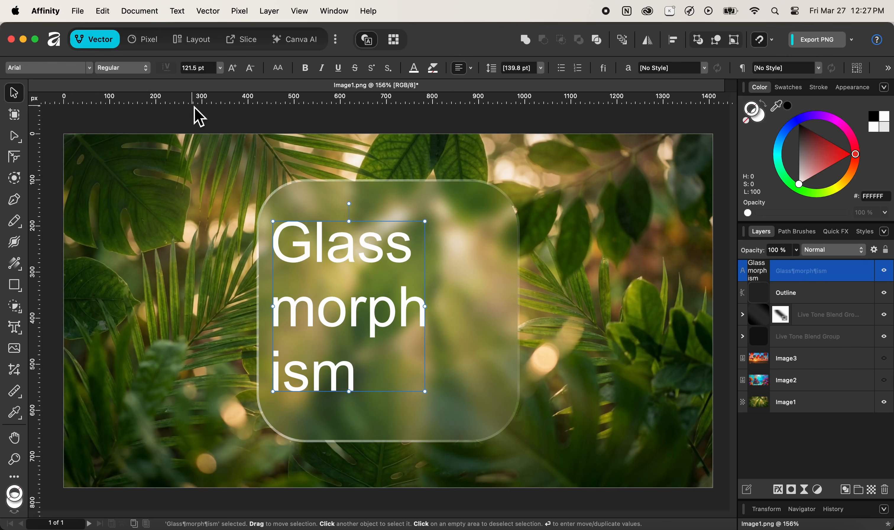
- Try enlarging the three-line text to 175 pt at its default leading, and undo the size change
{"action": "left_click", "coordinate": [205, 68]}
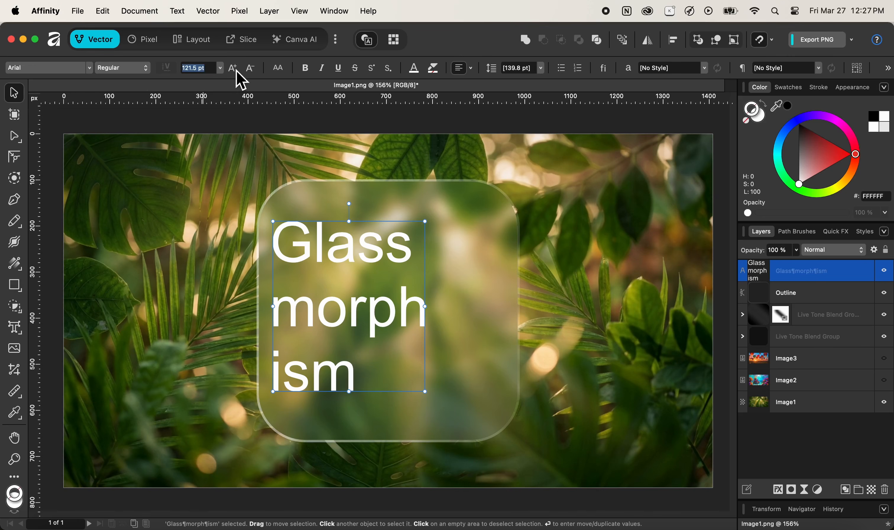
{"action": "type", "text": "145"}
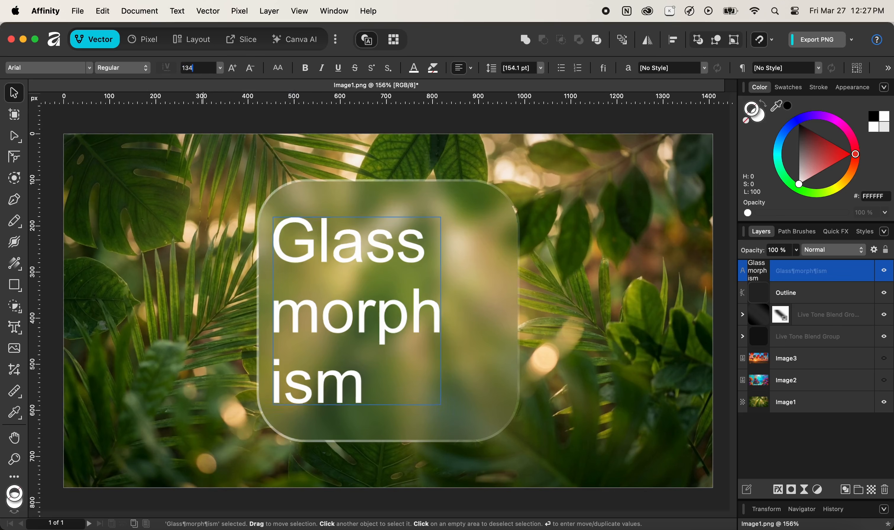
{"action": "key", "text": "Up"}
{"action": "key", "text": "Up"}
{"action": "key", "text": "Up"}
{"action": "key", "text": "Up"}
{"action": "key", "text": "Up"}
{"action": "key", "text": "Up"}
{"action": "key", "text": "Up"}
{"action": "key", "text": "Up"}
{"action": "key", "text": "Up"}
{"action": "key", "text": "Up"}
{"action": "key", "text": "Up"}
{"action": "key", "text": "Up"}
{"action": "key", "text": "Up"}
{"action": "key", "text": "Up"}
{"action": "key", "text": "Up"}
{"action": "key", "text": "Up"}
{"action": "key", "text": "Up"}
{"action": "key", "text": "Up"}
{"action": "key", "text": "Up"}
{"action": "key", "text": "Up"}
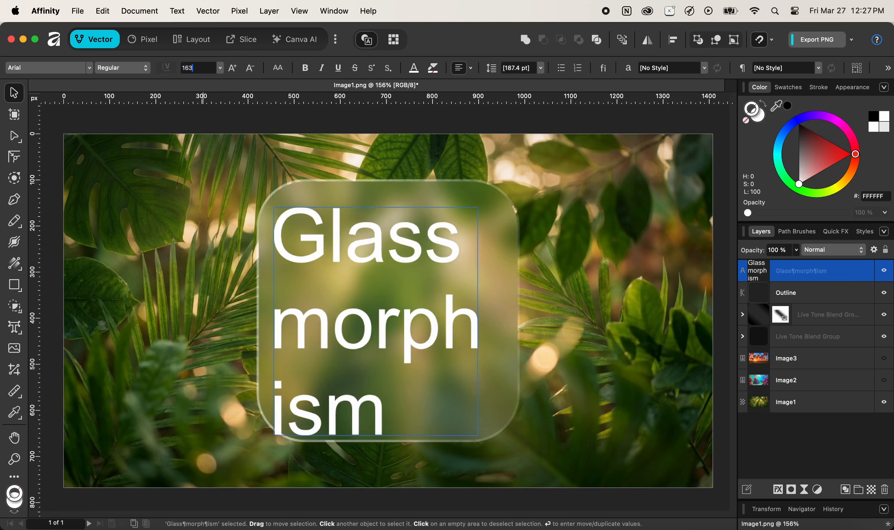
{"action": "key", "text": "Up"}
{"action": "key", "text": "Up"}
{"action": "key", "text": "Up"}
{"action": "key", "text": "Up"}
{"action": "key", "text": "Up"}
{"action": "key", "text": "Up"}
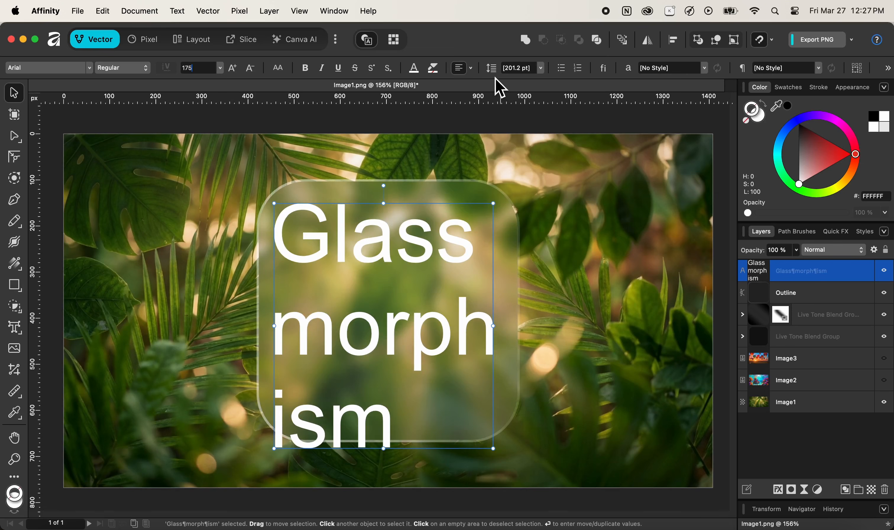
{"action": "key", "text": "super+z"}
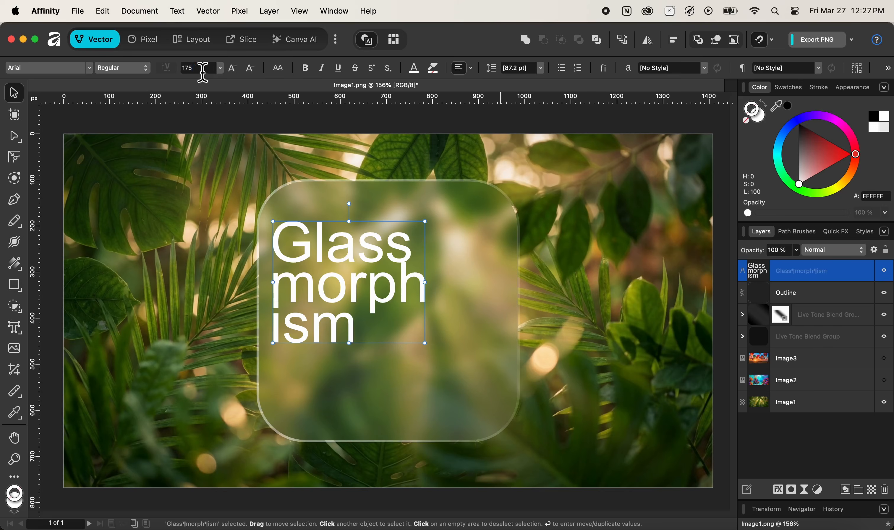
- Format the three-line text as 175 pt Arial Bold with 141.3 pt leading
{"action": "key", "text": "Return"}
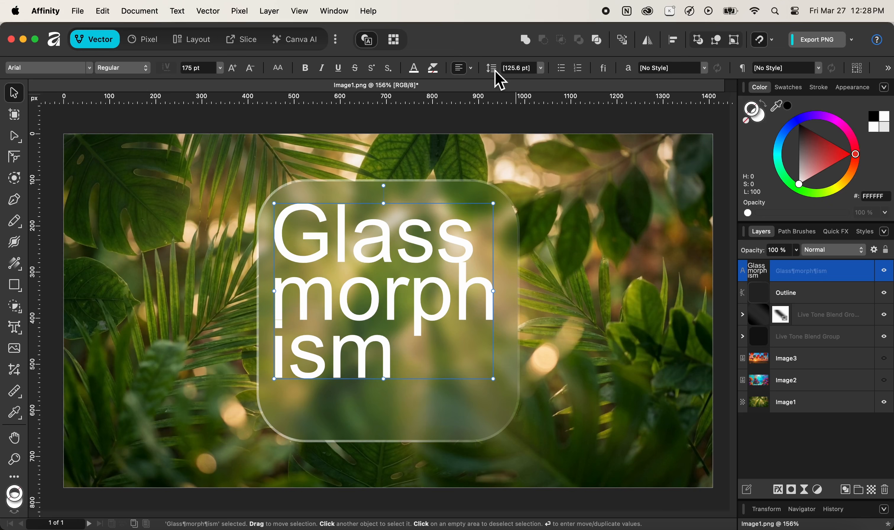
{"action": "scroll", "coordinate": [496, 72], "scroll_direction": "up", "scroll_amount": 2}
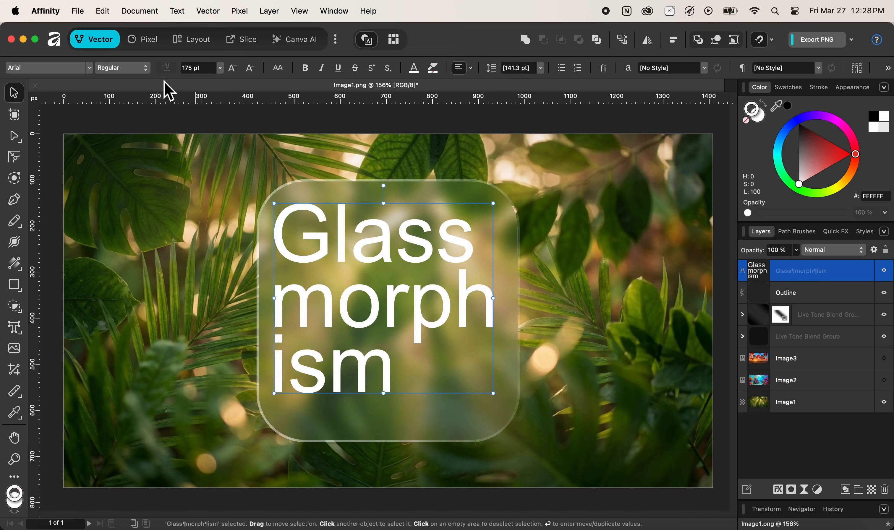
{"action": "left_click", "coordinate": [144, 72]}
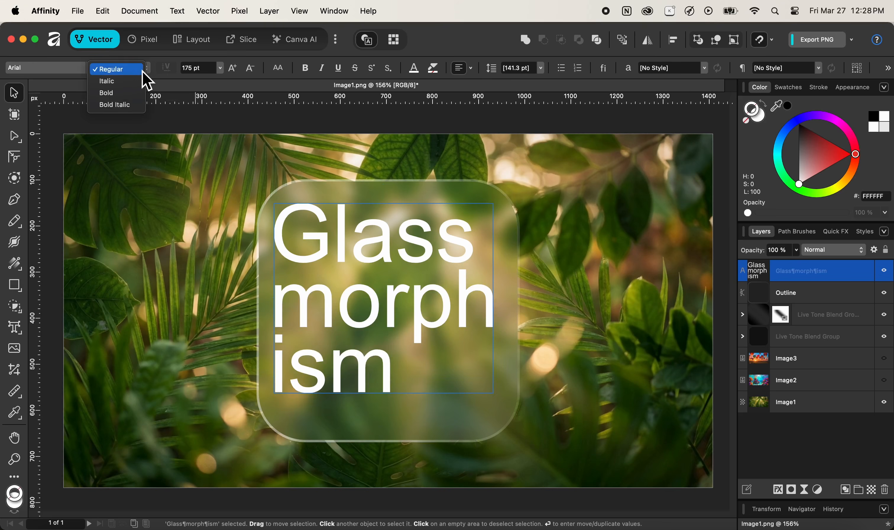
{"action": "left_click", "coordinate": [139, 96]}
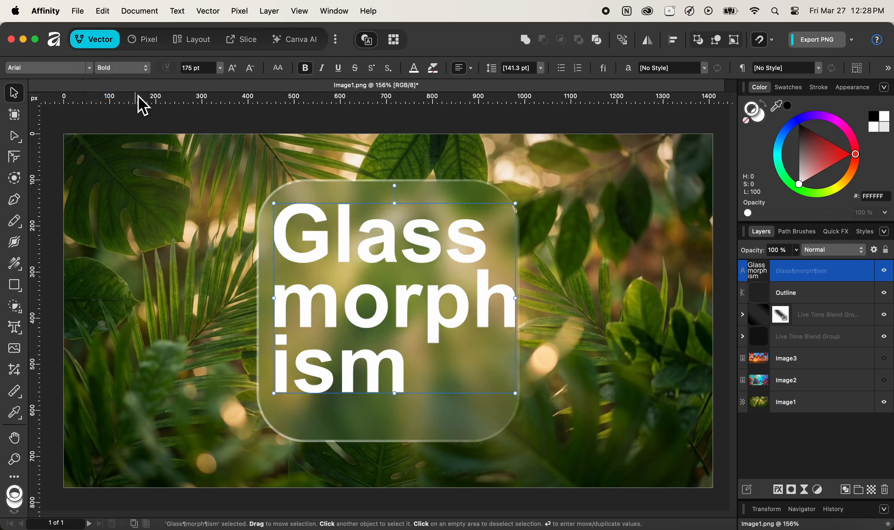
- Reduce the text to 152 pt, centre it on the glass square and deselect it
{"action": "left_click", "coordinate": [251, 69]}
{"action": "left_click", "coordinate": [251, 69]}
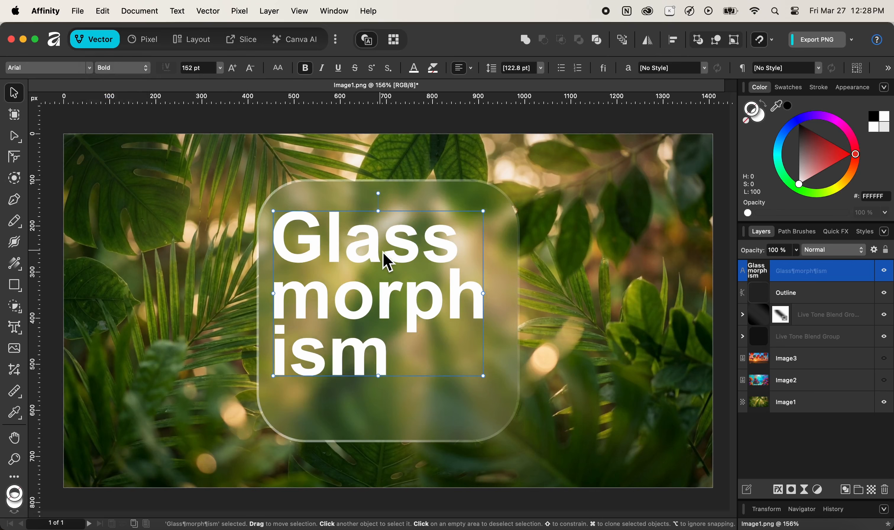
{"action": "left_click_drag", "start_coordinate": [385, 259], "coordinate": [399, 278]}
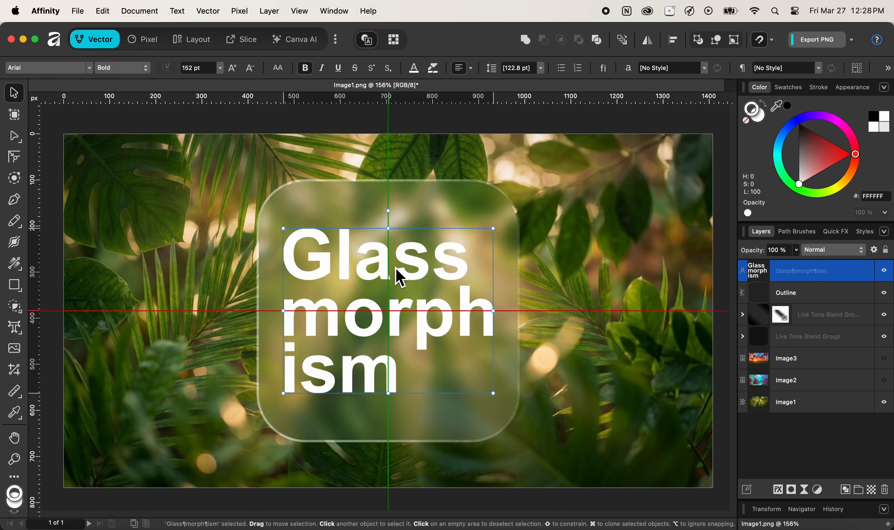
{"action": "left_click", "coordinate": [534, 122]}
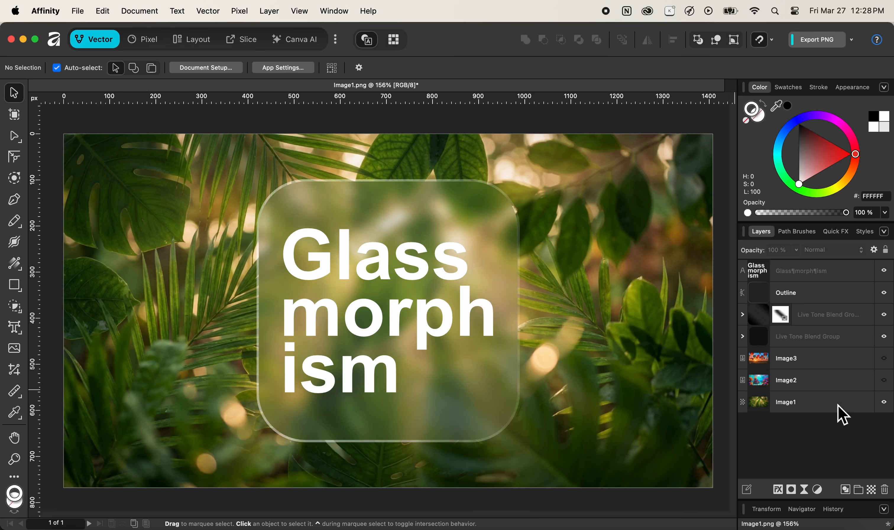
- Show the Image2 and Image3 layers behind the glass square
{"action": "left_click", "coordinate": [884, 380]}
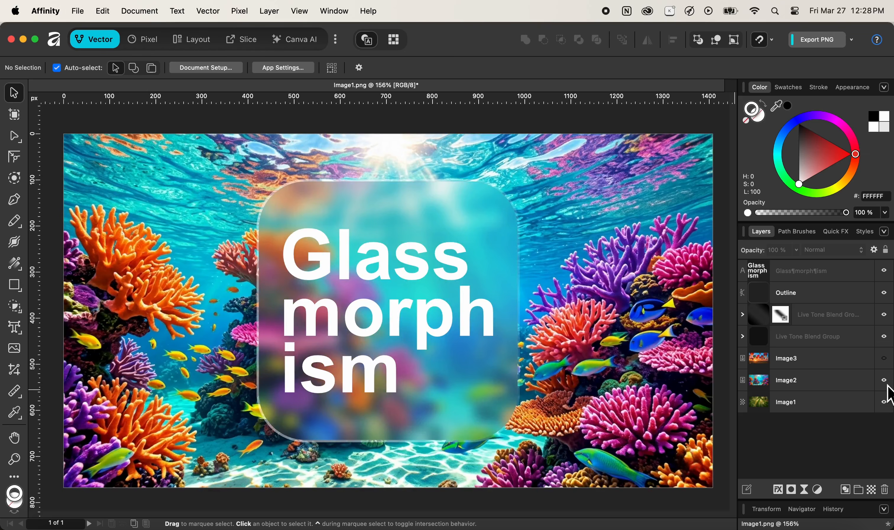
{"action": "left_click", "coordinate": [885, 360]}
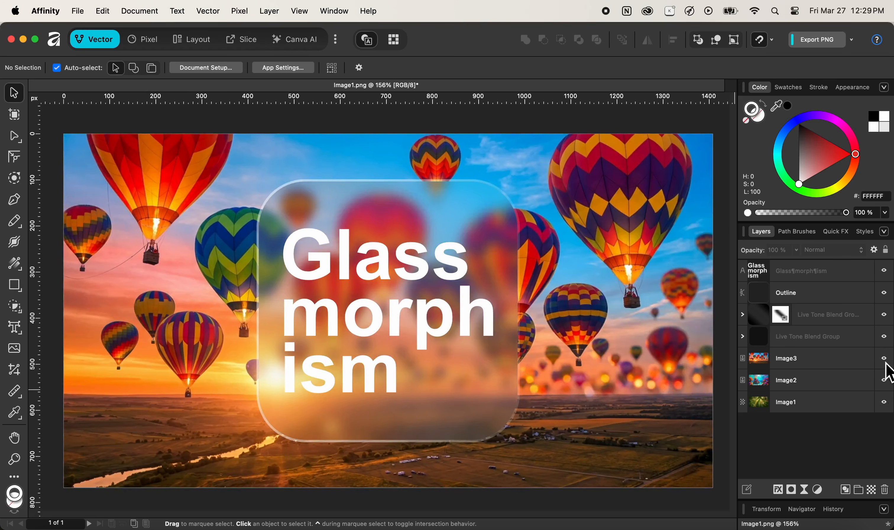